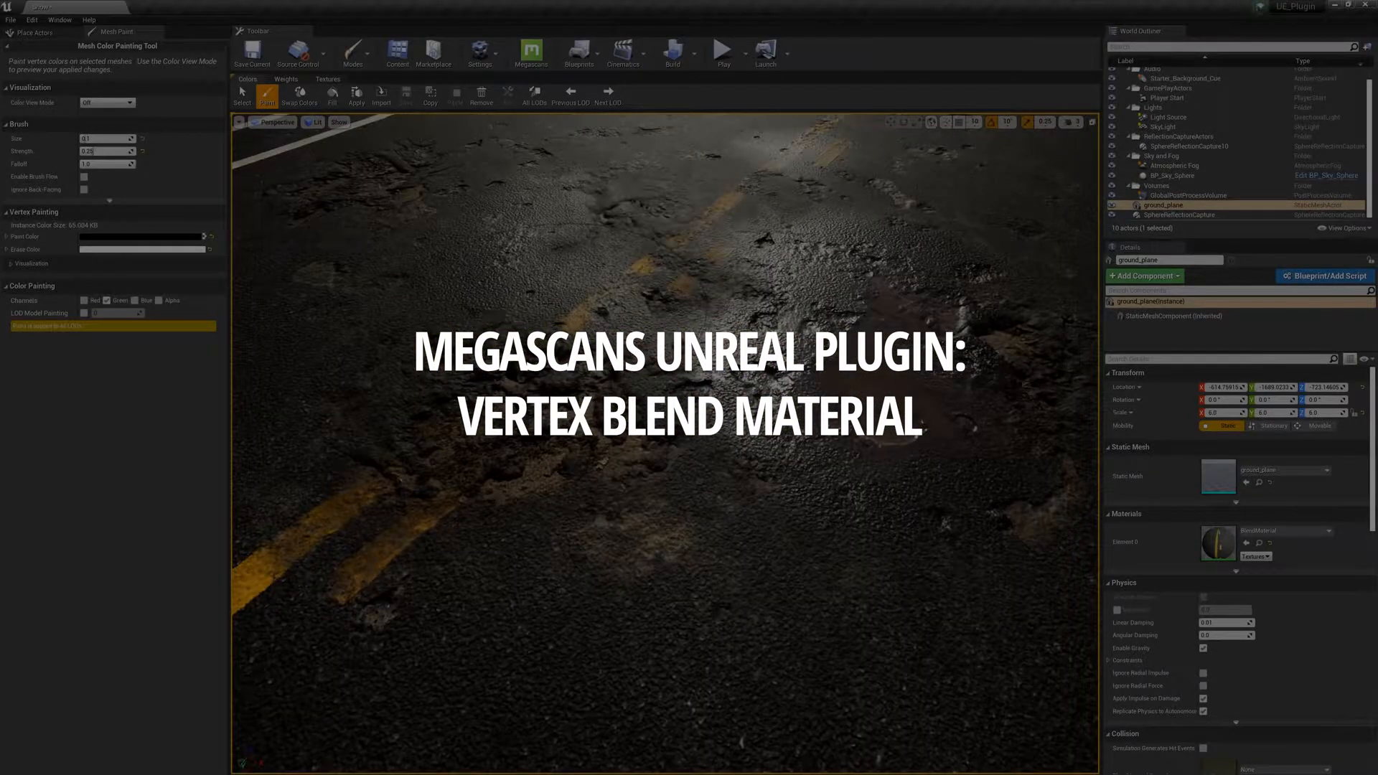
drag(563, 248, 478, 222)
mouse_move(761, 556)
mouse_down()
mouse_move(923, 730)
mouse_move(739, 609)
mouse_up()
drag(536, 532, 381, 567)
drag(727, 196, 783, 172)
mouse_move(637, 478)
mouse_down()
mouse_move(456, 497)
mouse_move(402, 402)
mouse_up()
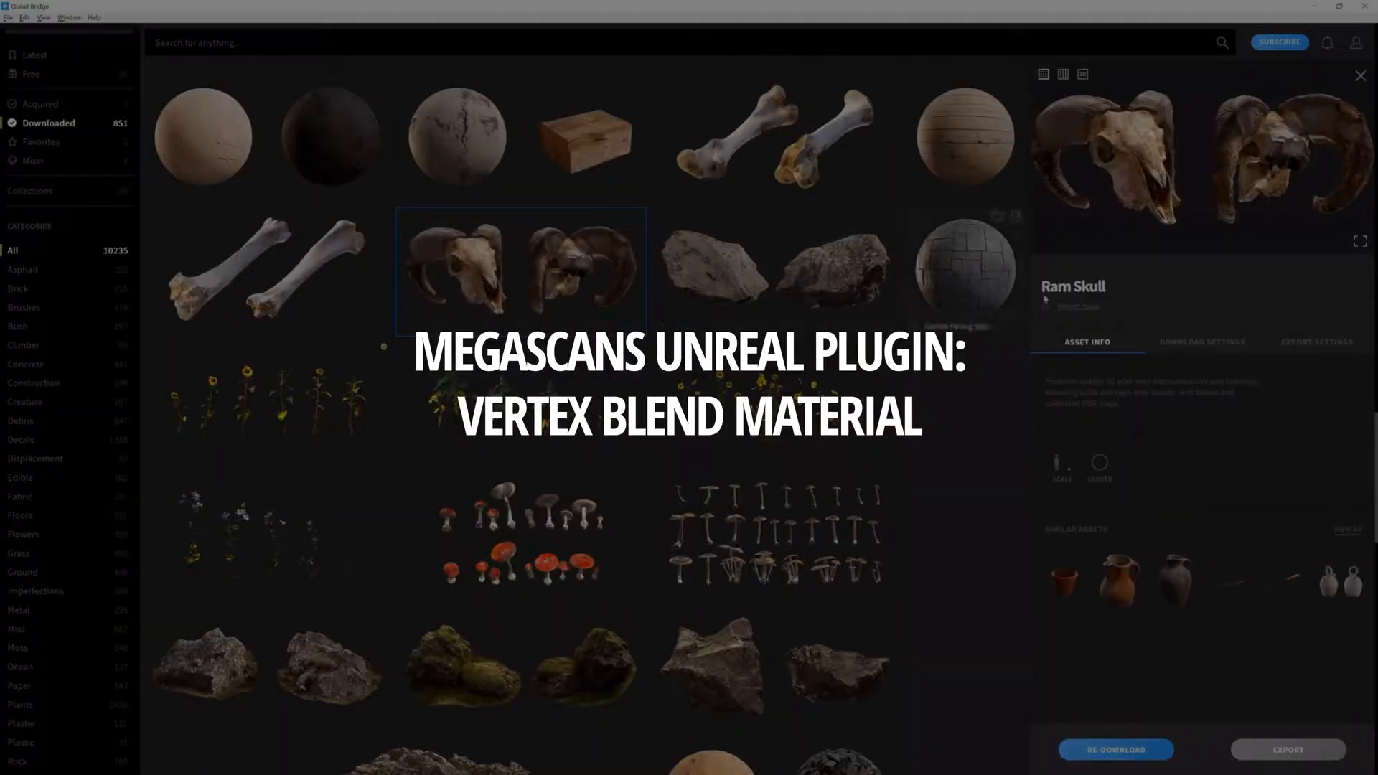
click(1317, 343)
click(1349, 528)
click(1292, 421)
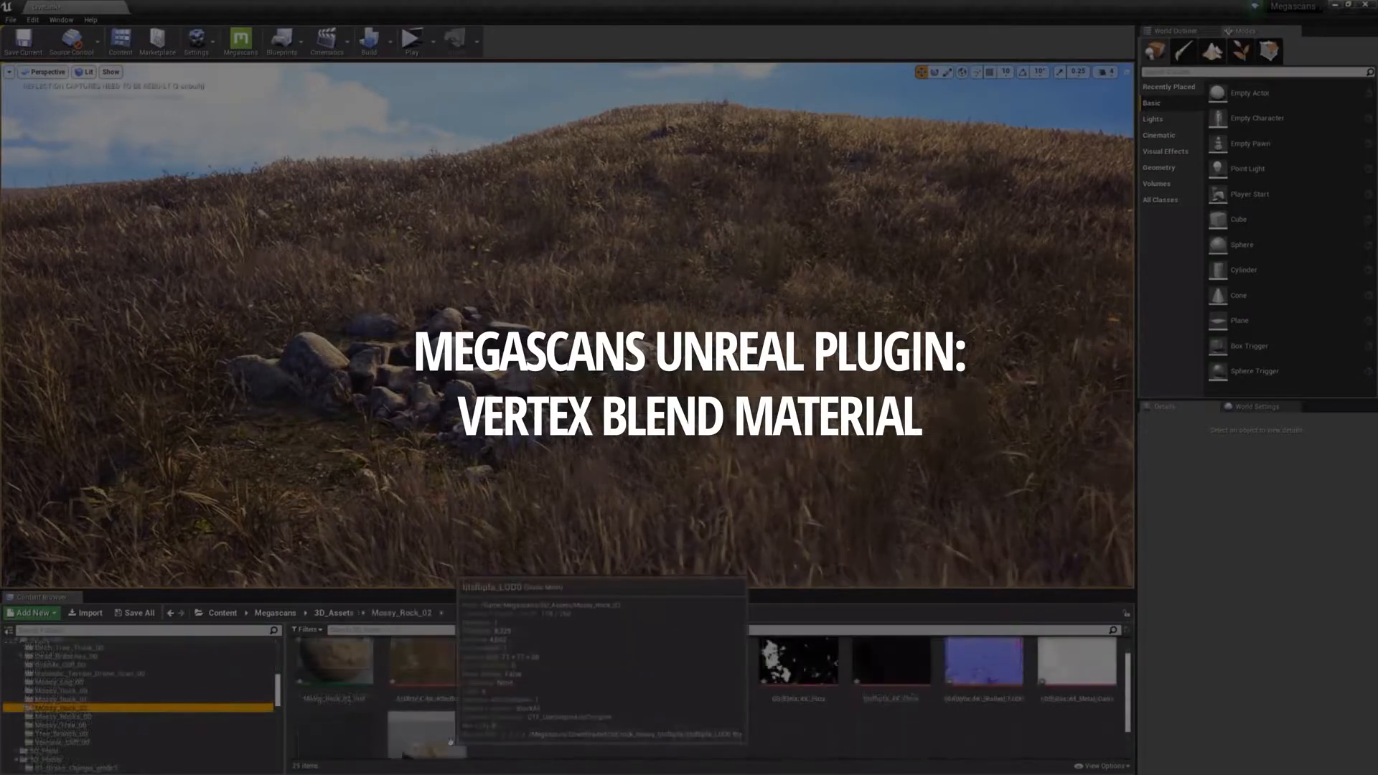
click(310, 454)
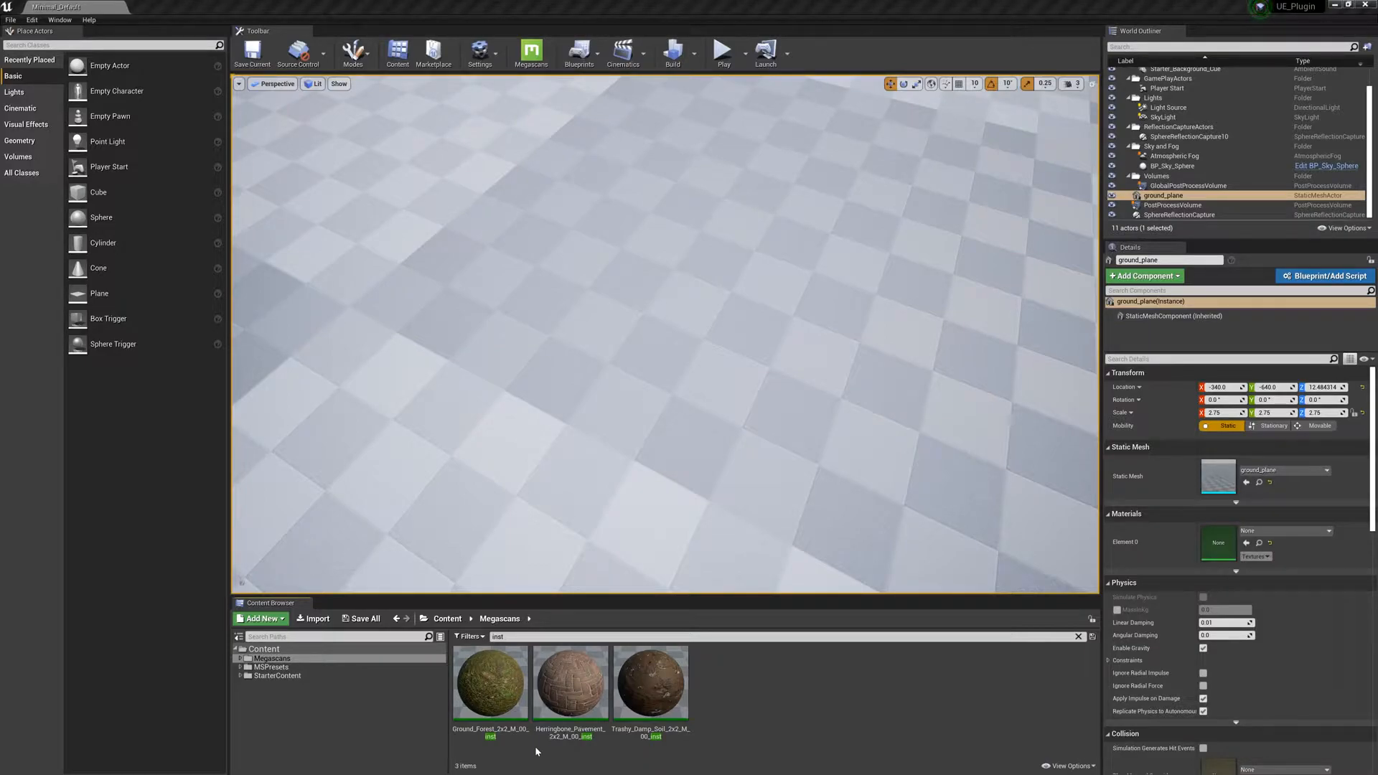
Create a Megascans material blend named Ground from the Herringbone_Pavement, Ground_Forest and Trashy_Damp_Soil material instances, selecting them in that order.
click(663, 684)
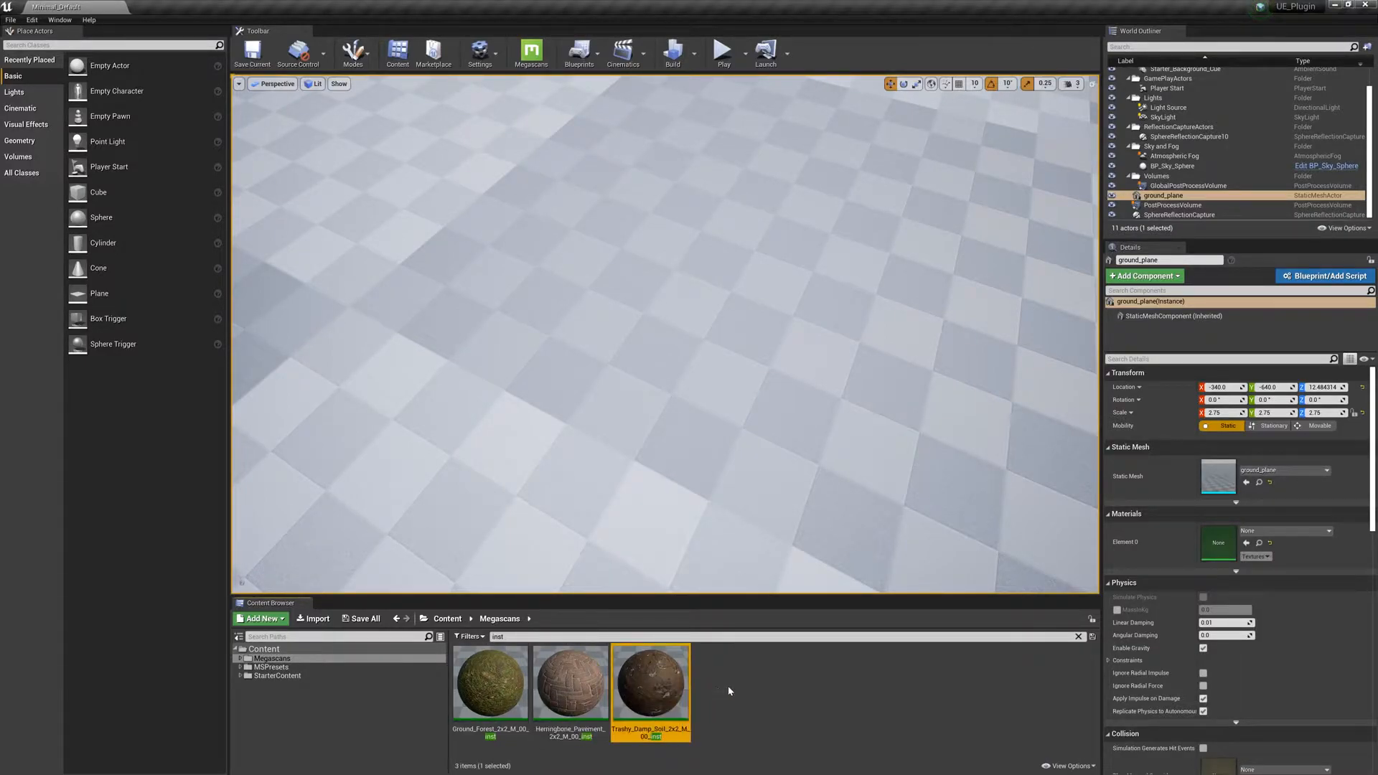
click(488, 698)
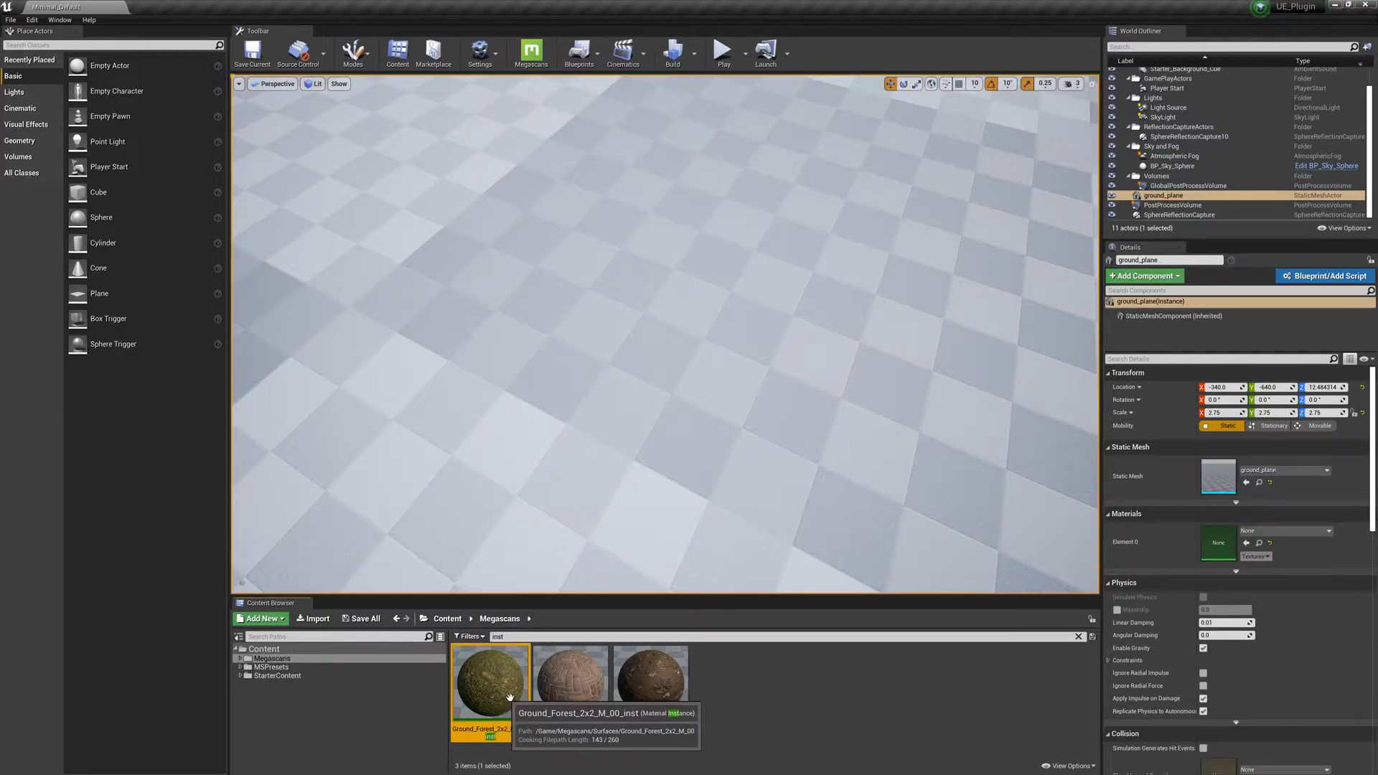
click(549, 691)
ctrl+click(490, 689)
ctrl+click(667, 697)
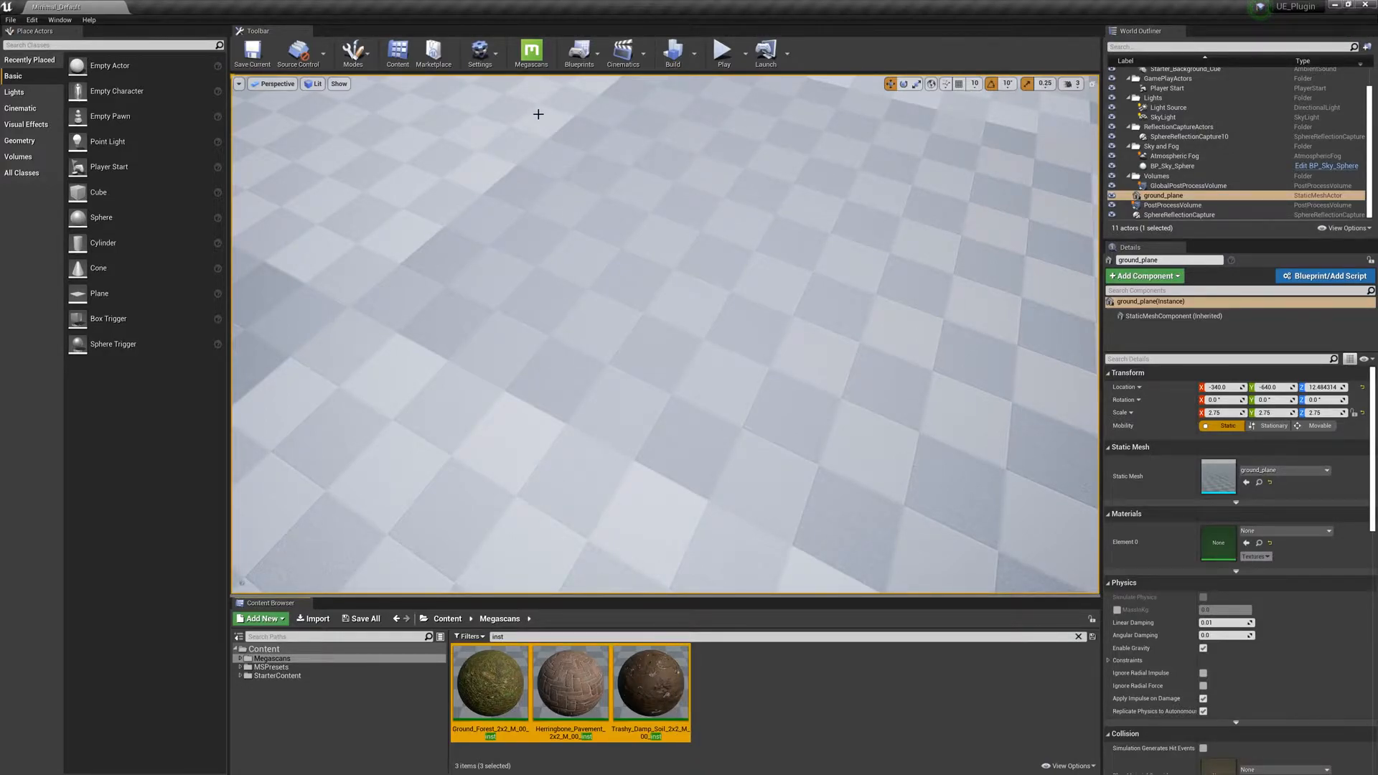
click(536, 56)
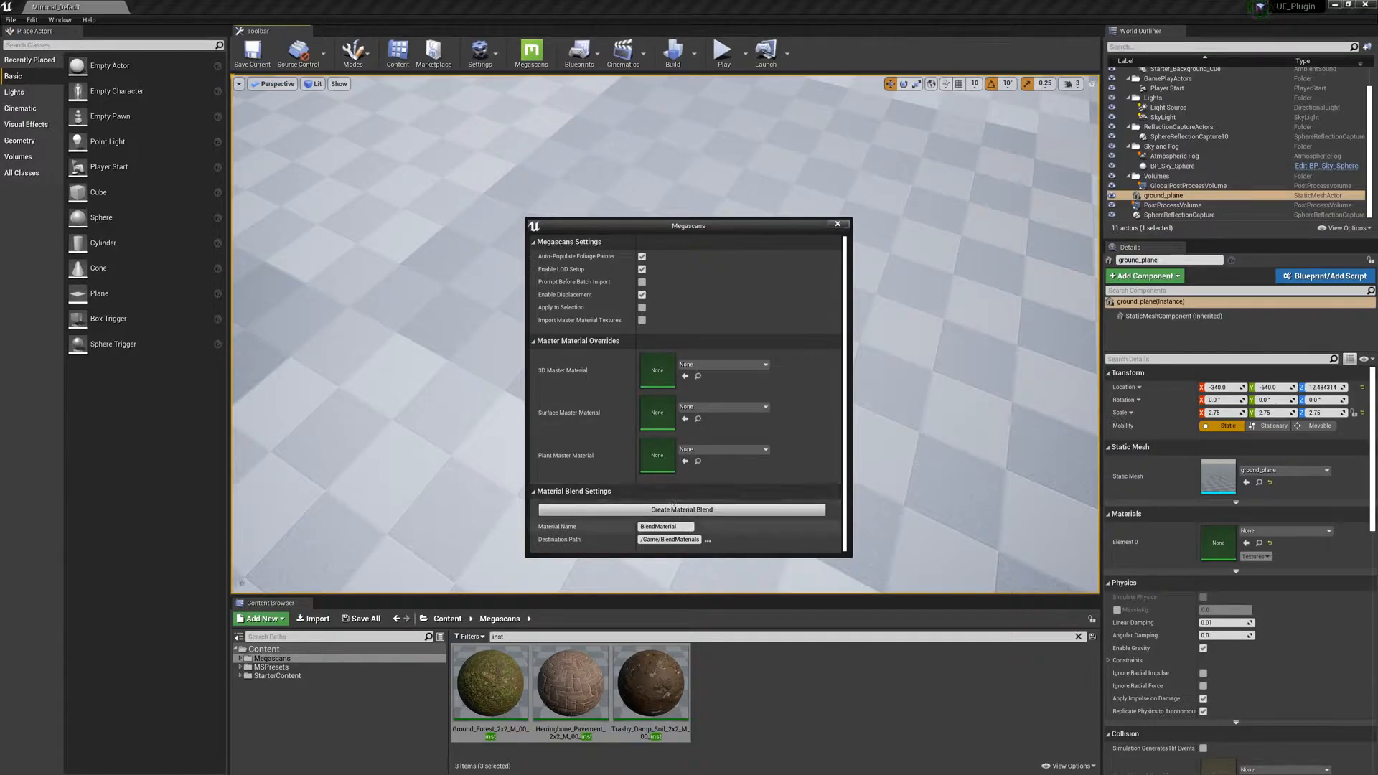
click(646, 527)
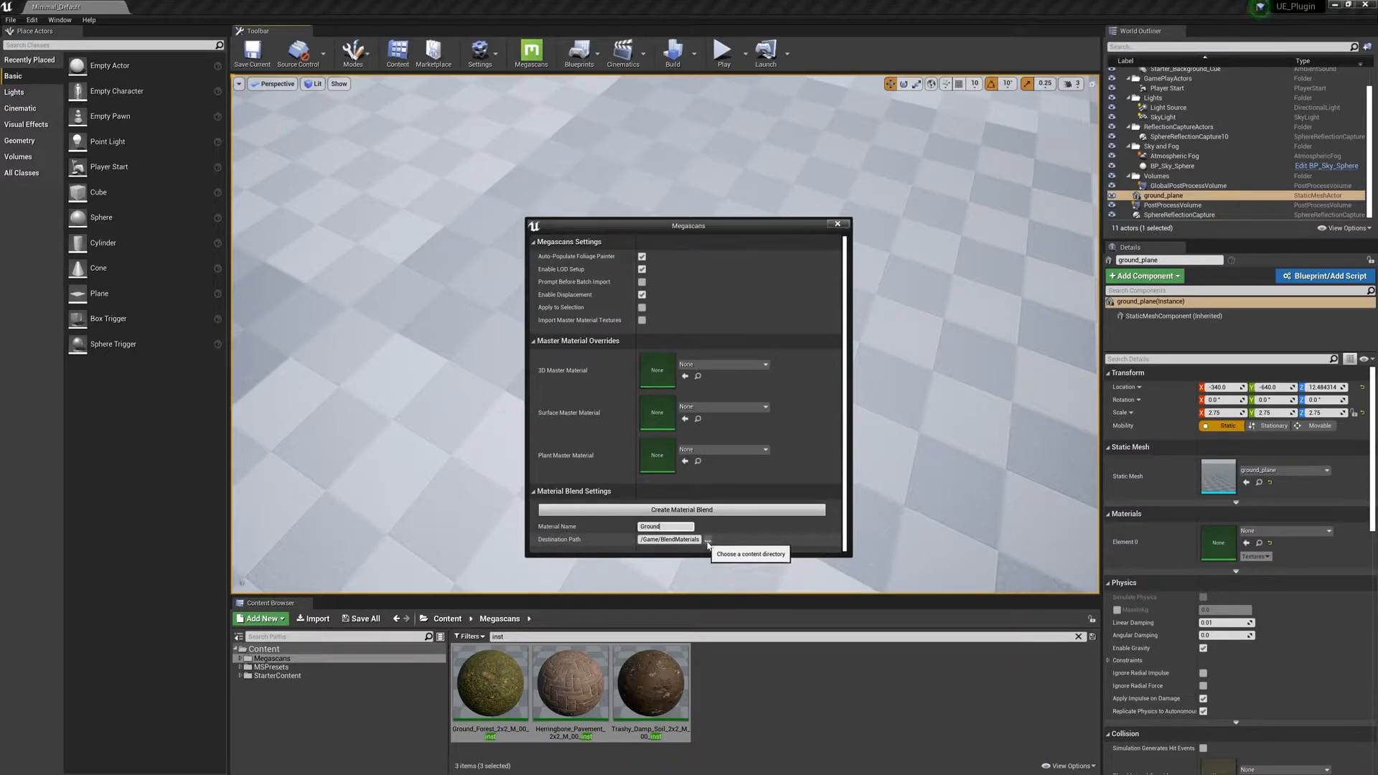
click(722, 512)
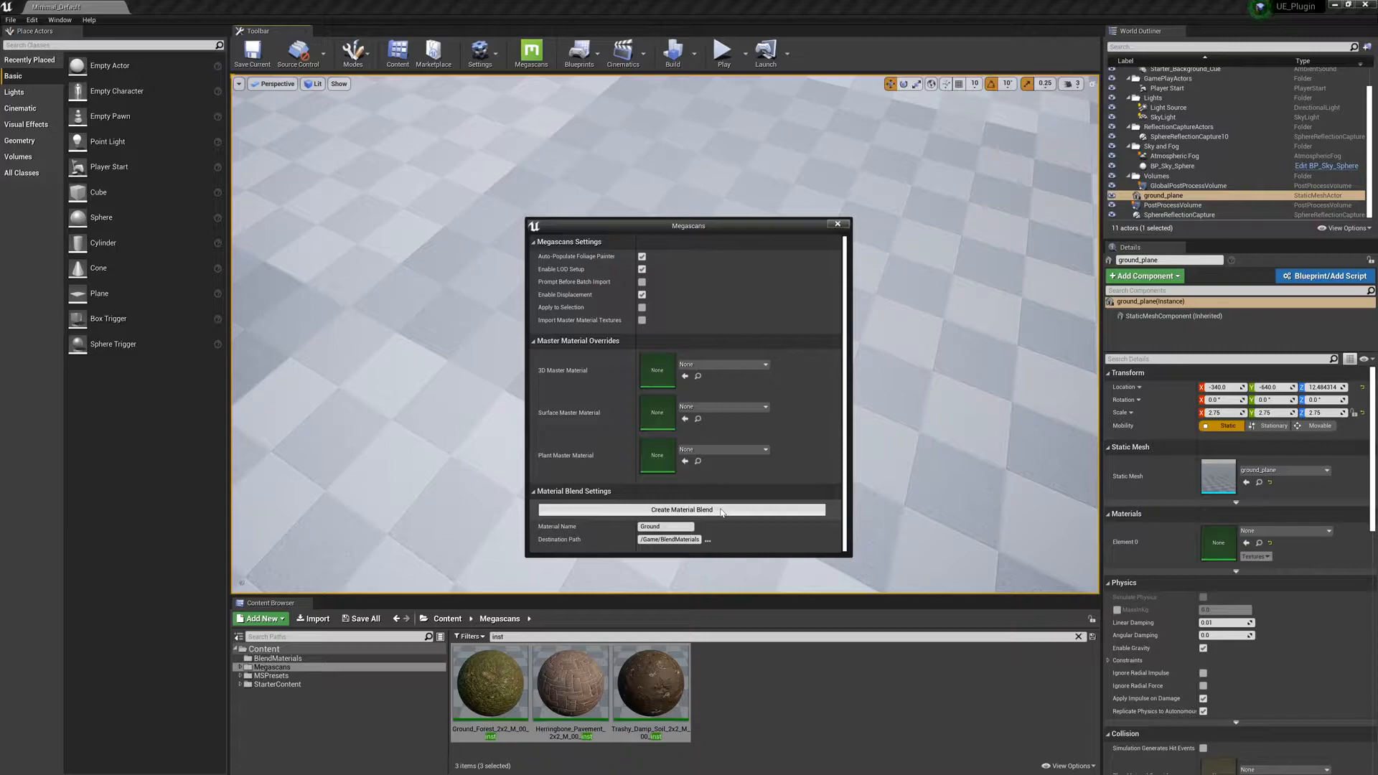
click(837, 223)
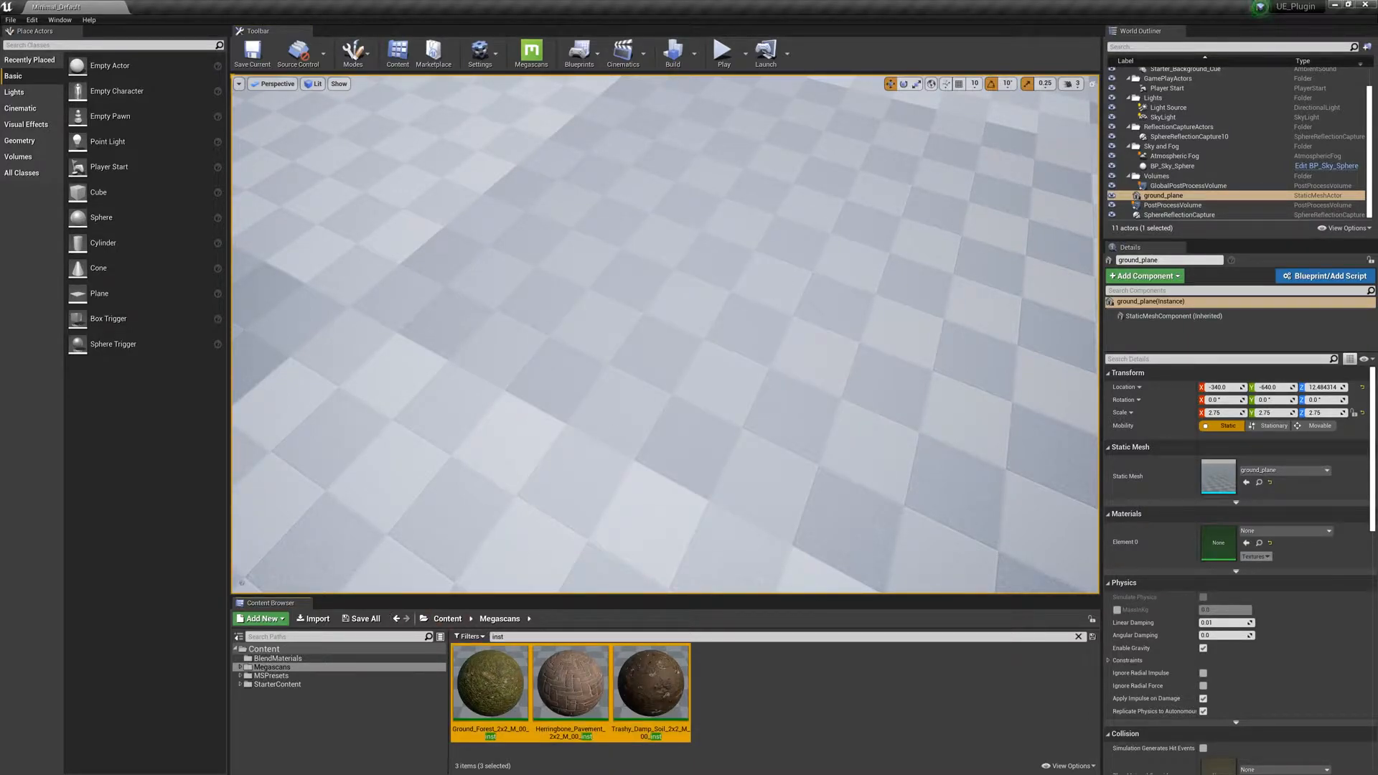
Clear the asset search and open the Ground material instance from the BlendMaterials folder.
click(511, 637)
key(BackSpace)
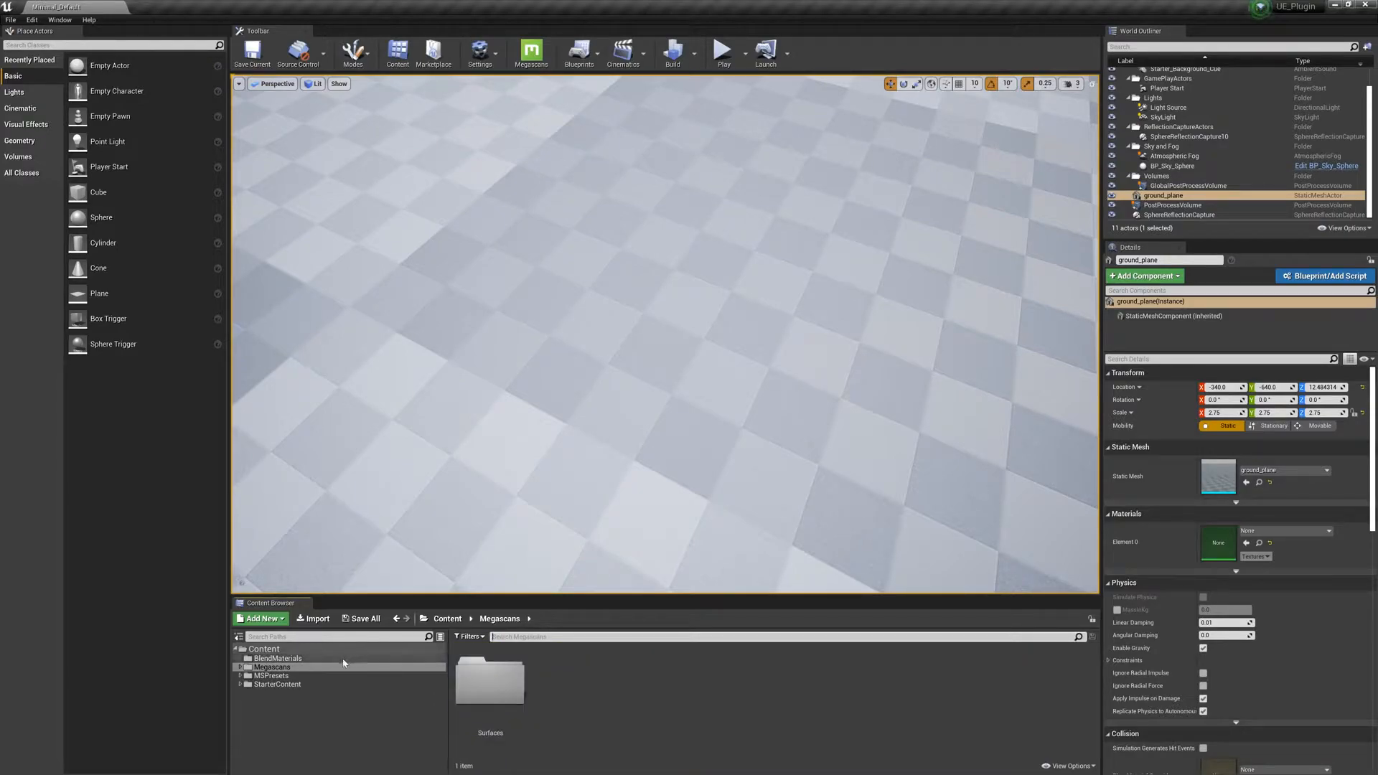
click(344, 660)
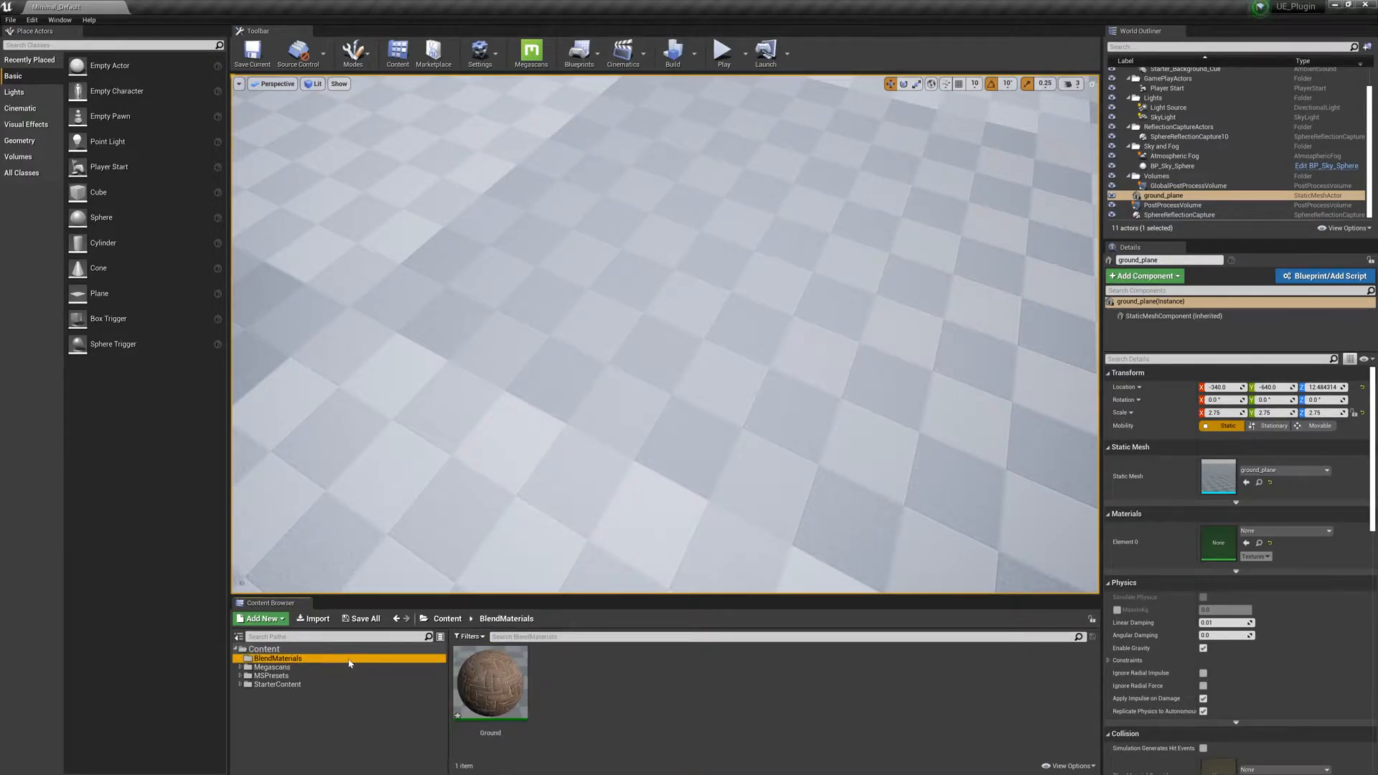
double_click(490, 682)
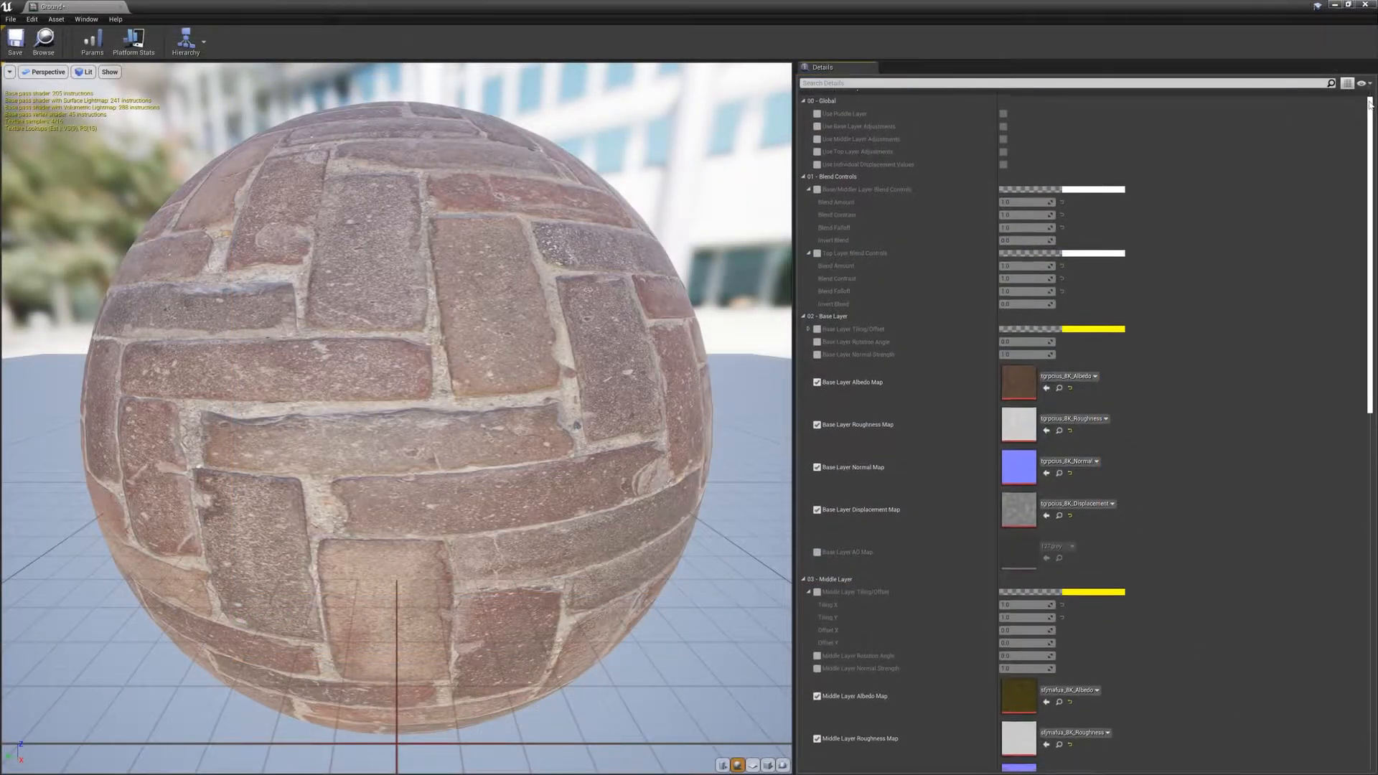
Override and turn on Use Puddle Layer and Use Base Layer Adjustments in the Global parameters.
mouse_move(1370, 105)
mouse_down()
mouse_move(1353, 411)
mouse_move(1355, 95)
mouse_up()
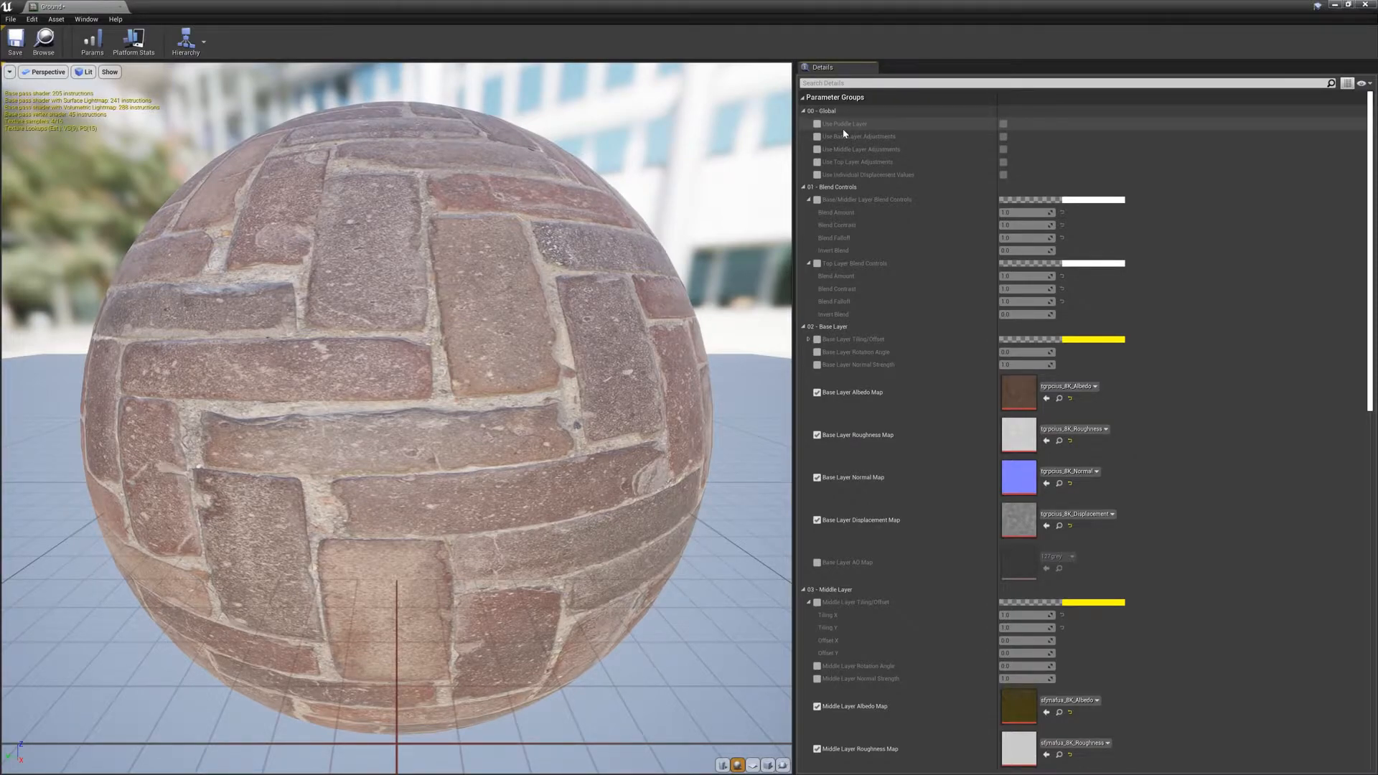
click(818, 124)
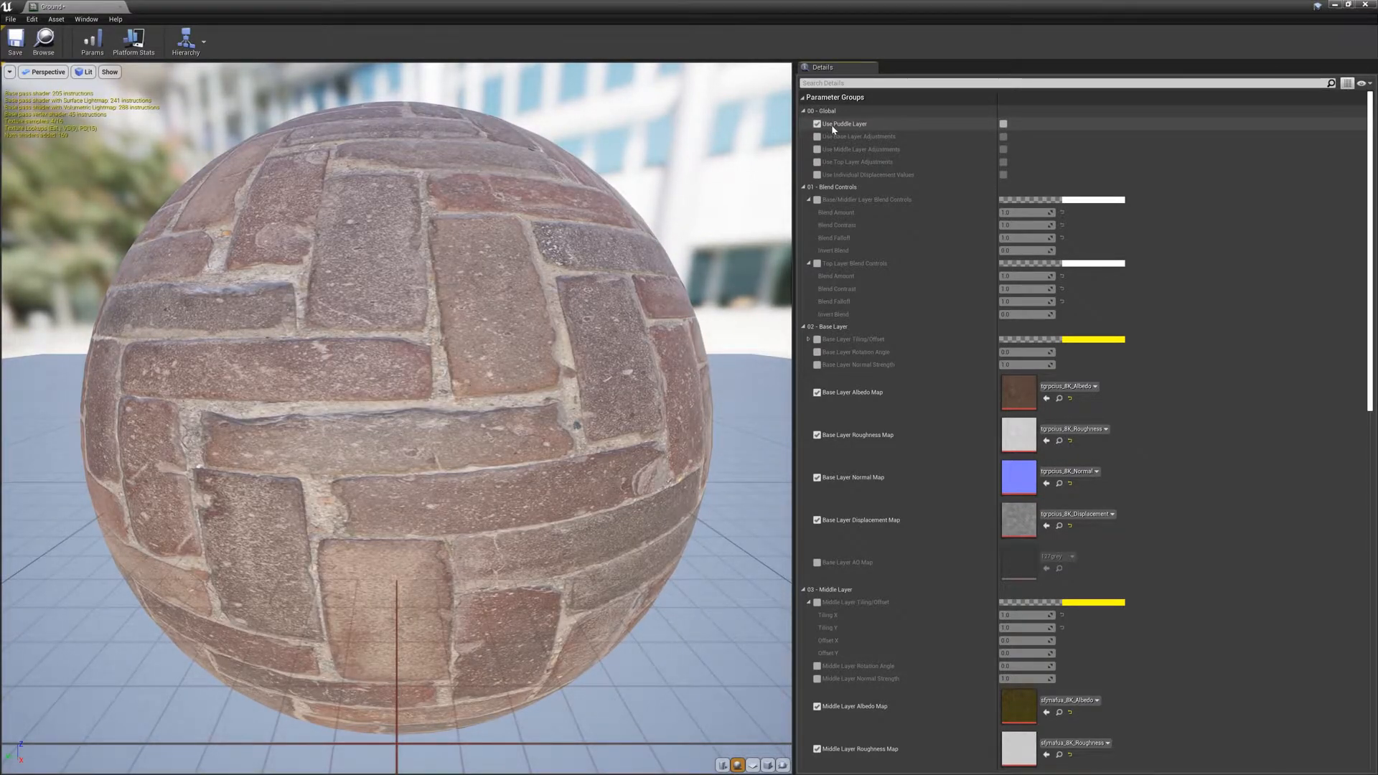
click(1003, 124)
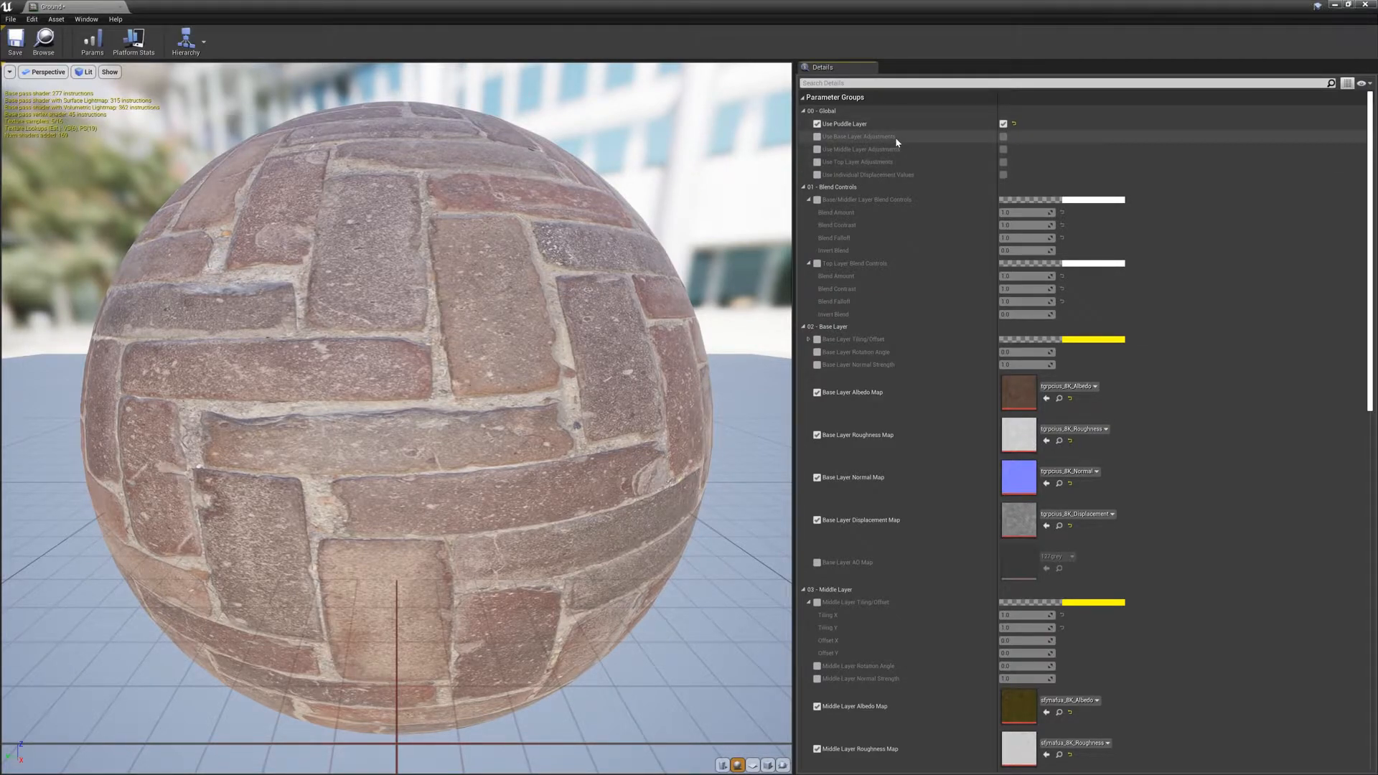
click(817, 136)
click(1004, 137)
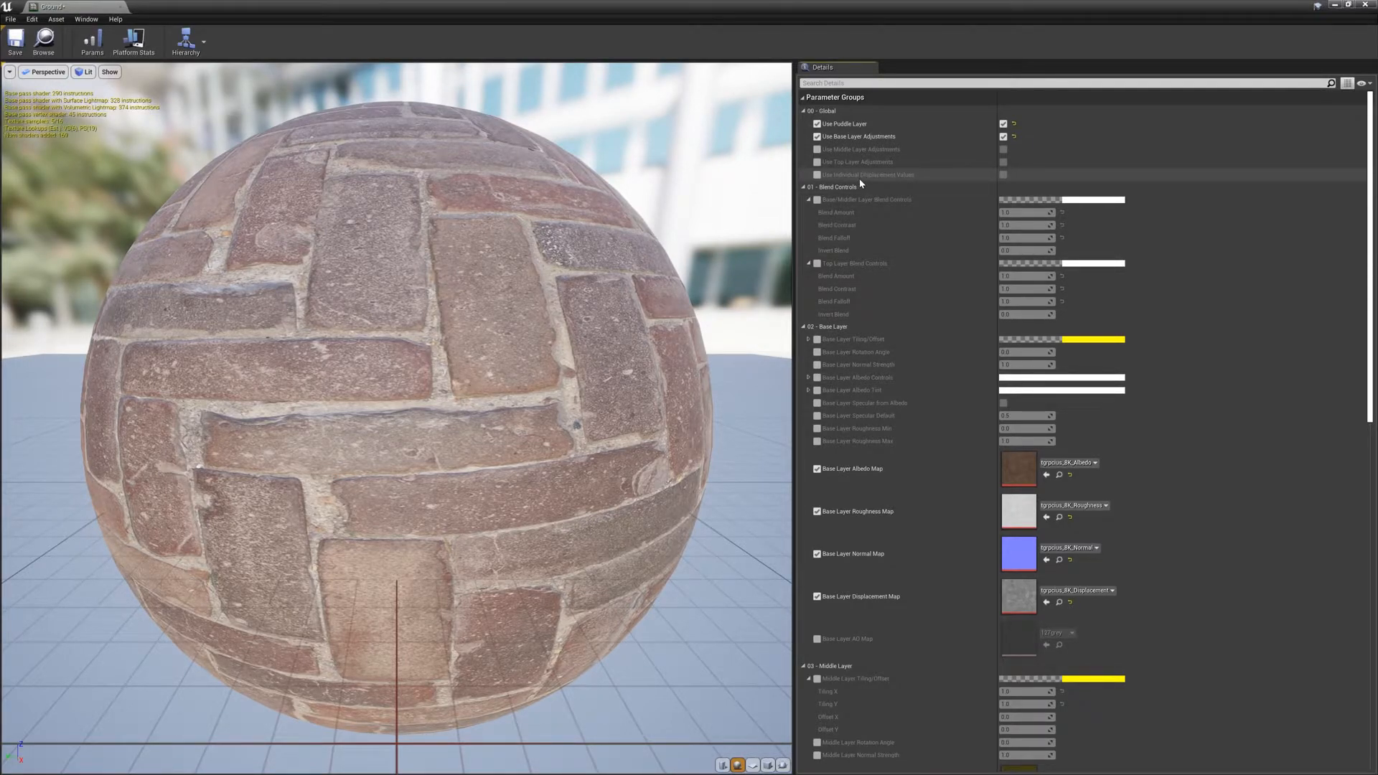
Try Use Individual Displacement Values and compare the Displacement parameters it offers with the unified ones.
drag(1369, 150, 1341, 564)
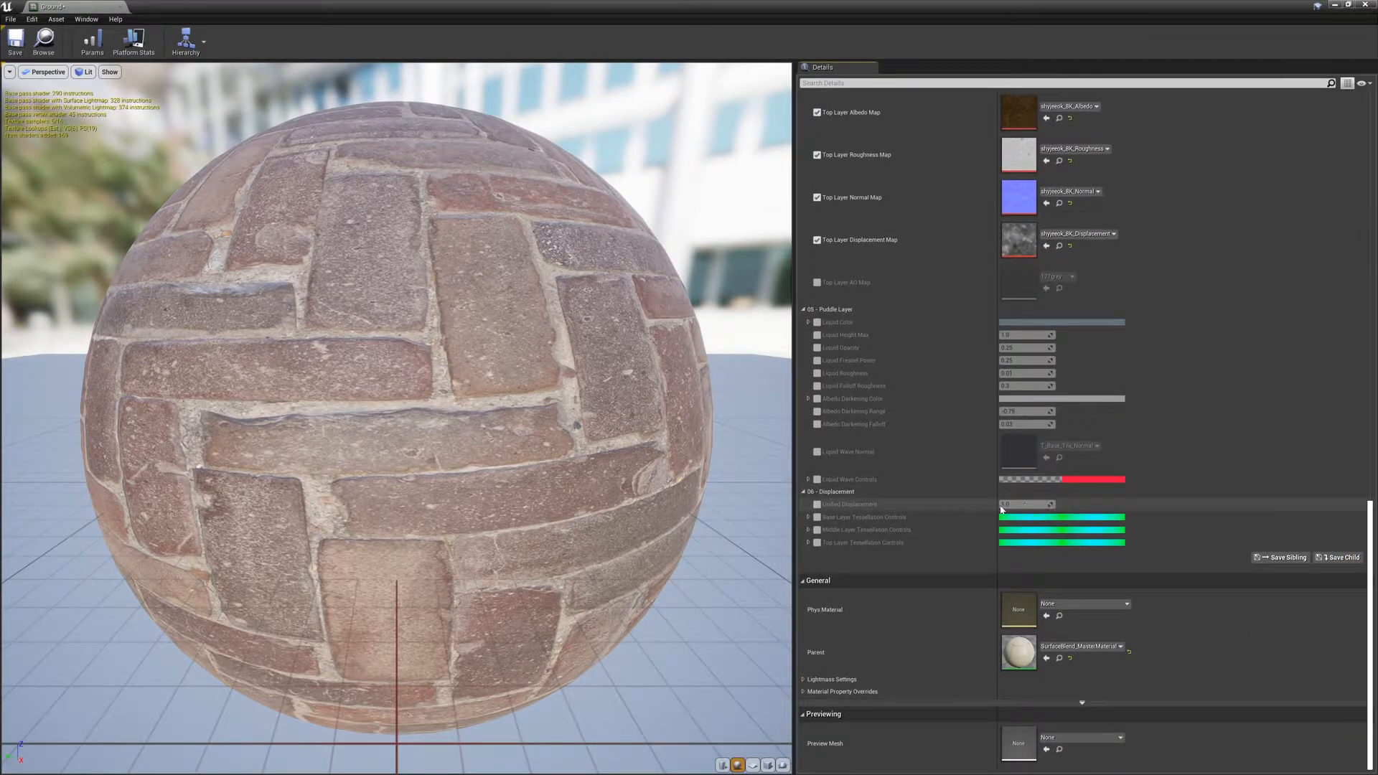
drag(1370, 514, 1370, 101)
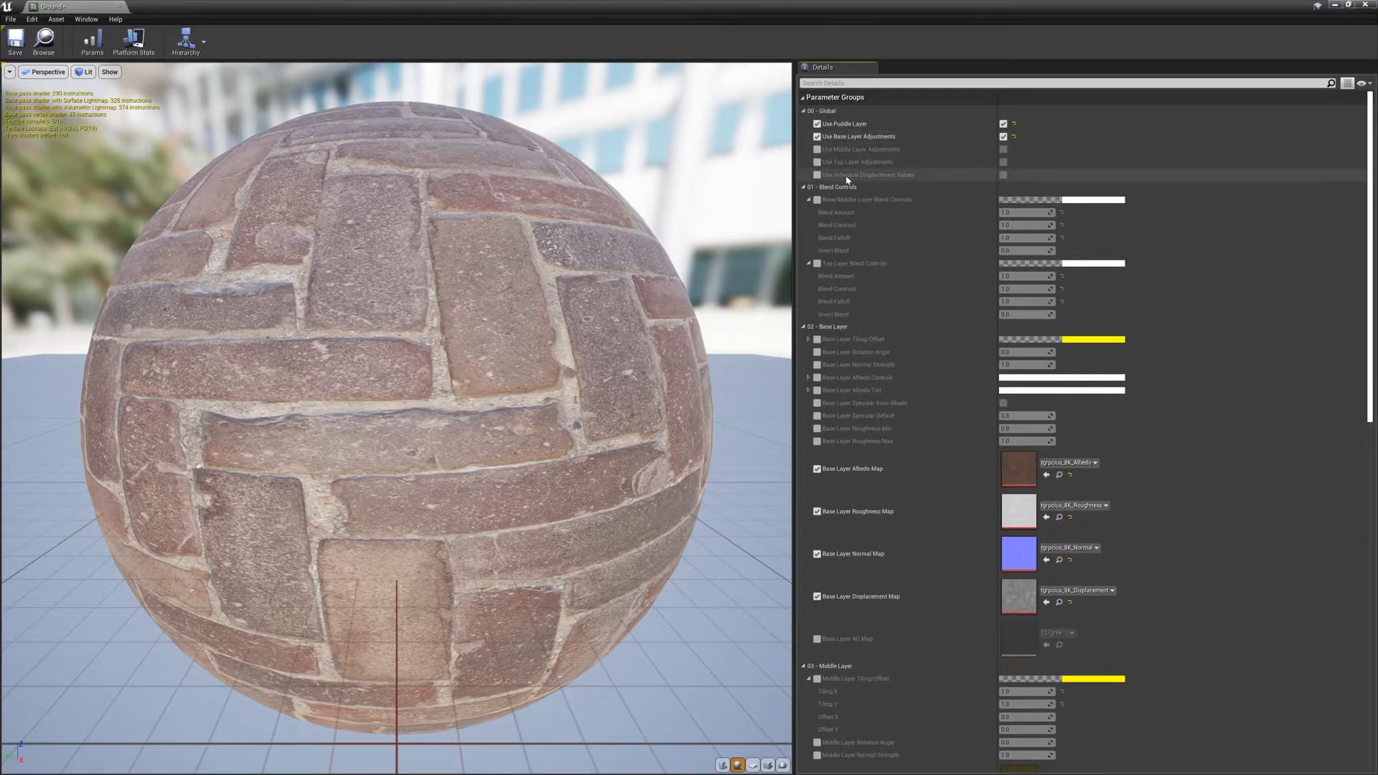
click(816, 175)
click(1003, 175)
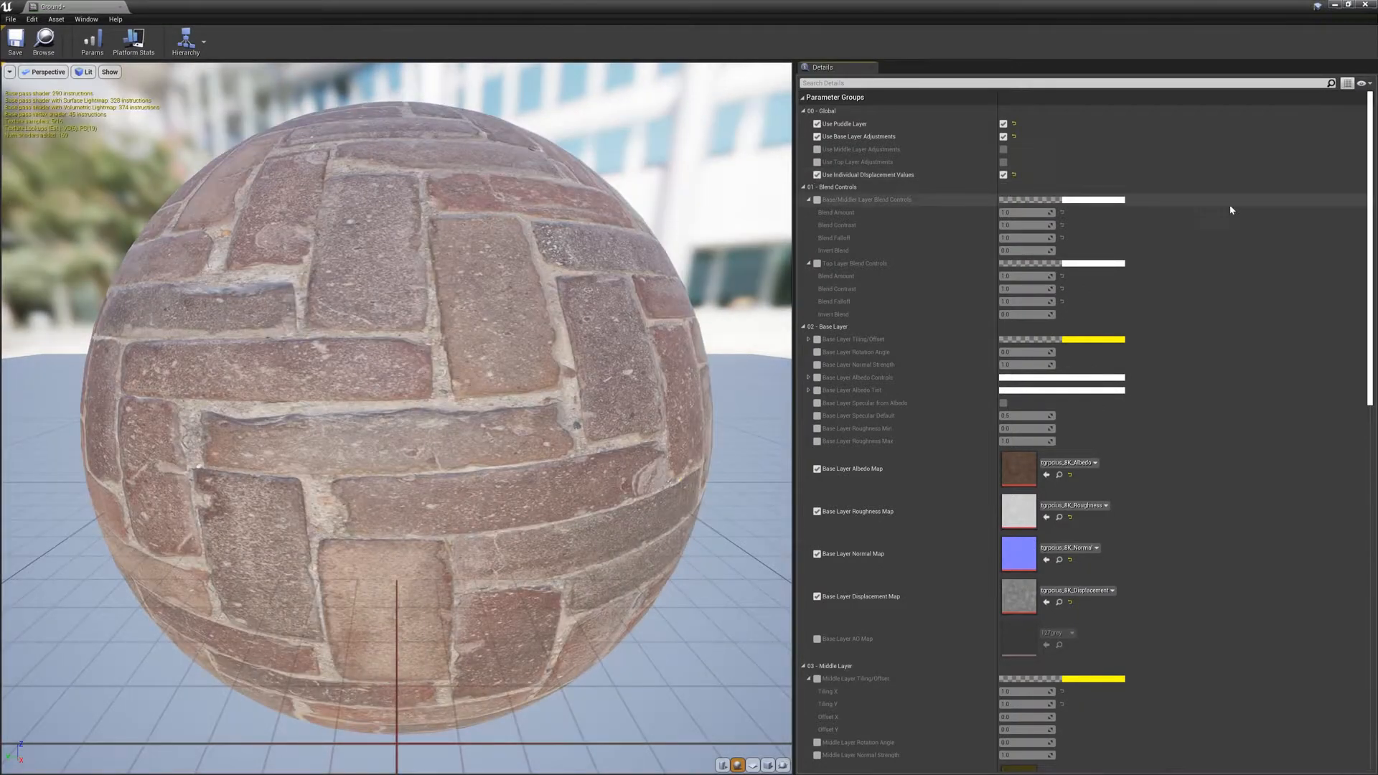
scroll(1149, 287, down, 15)
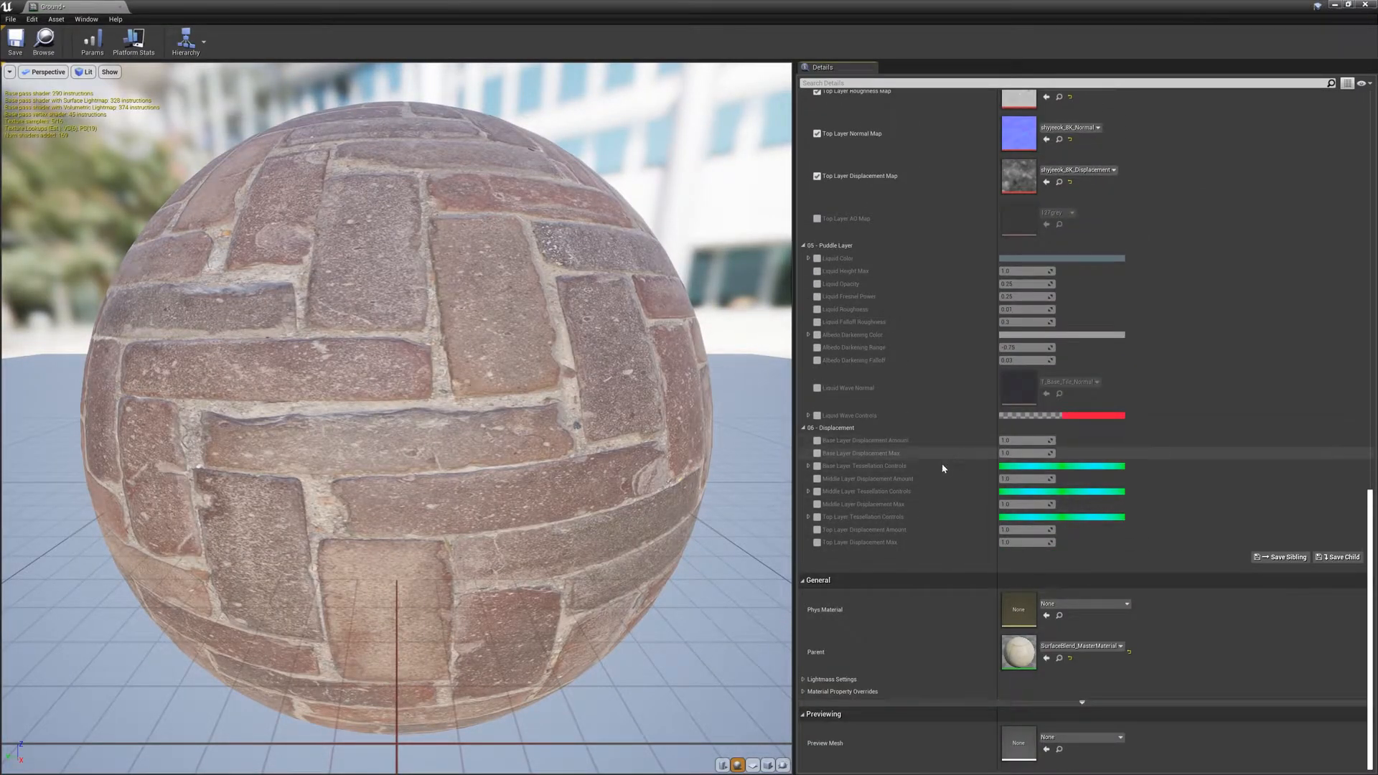
scroll(933, 460, up, 15)
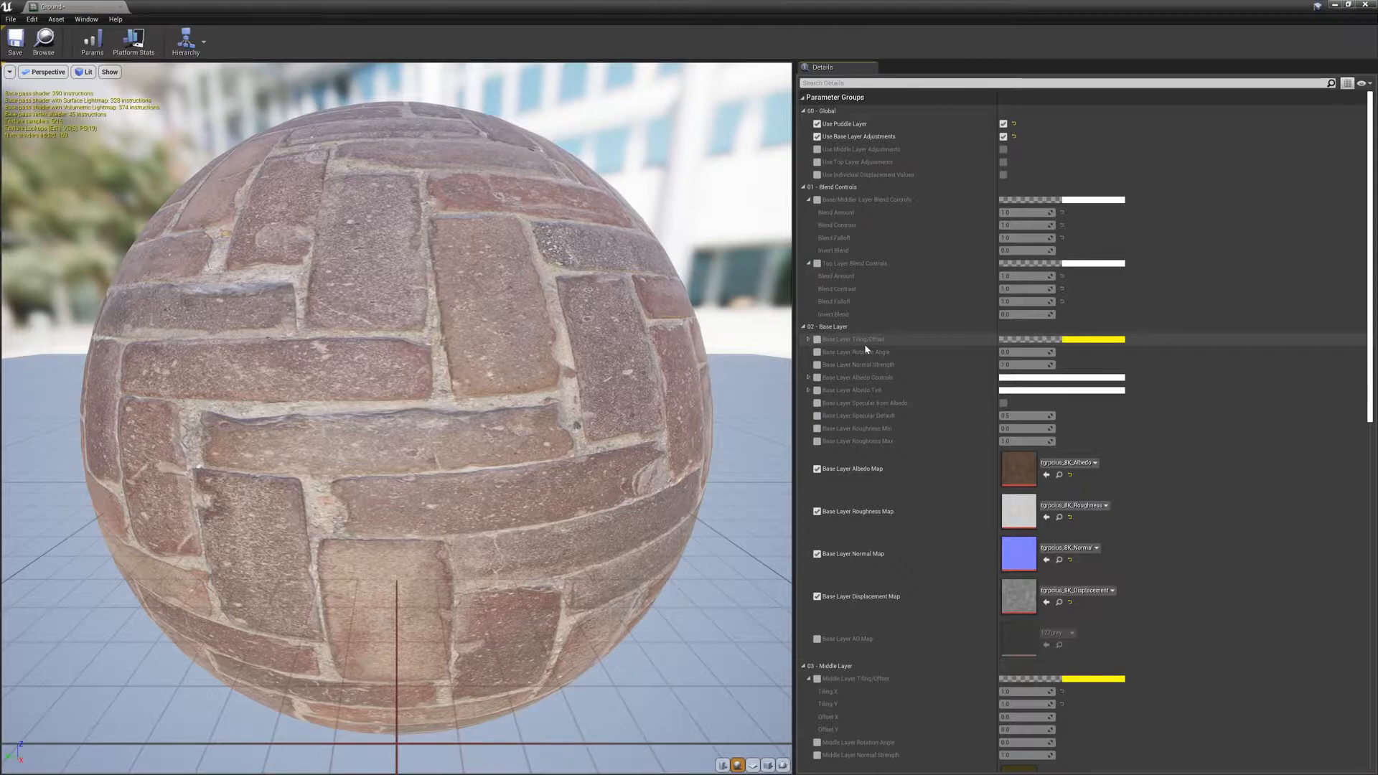
Override Base Layer Tiling/Offset and set Tiling X and Tiling Y to 2.
click(808, 339)
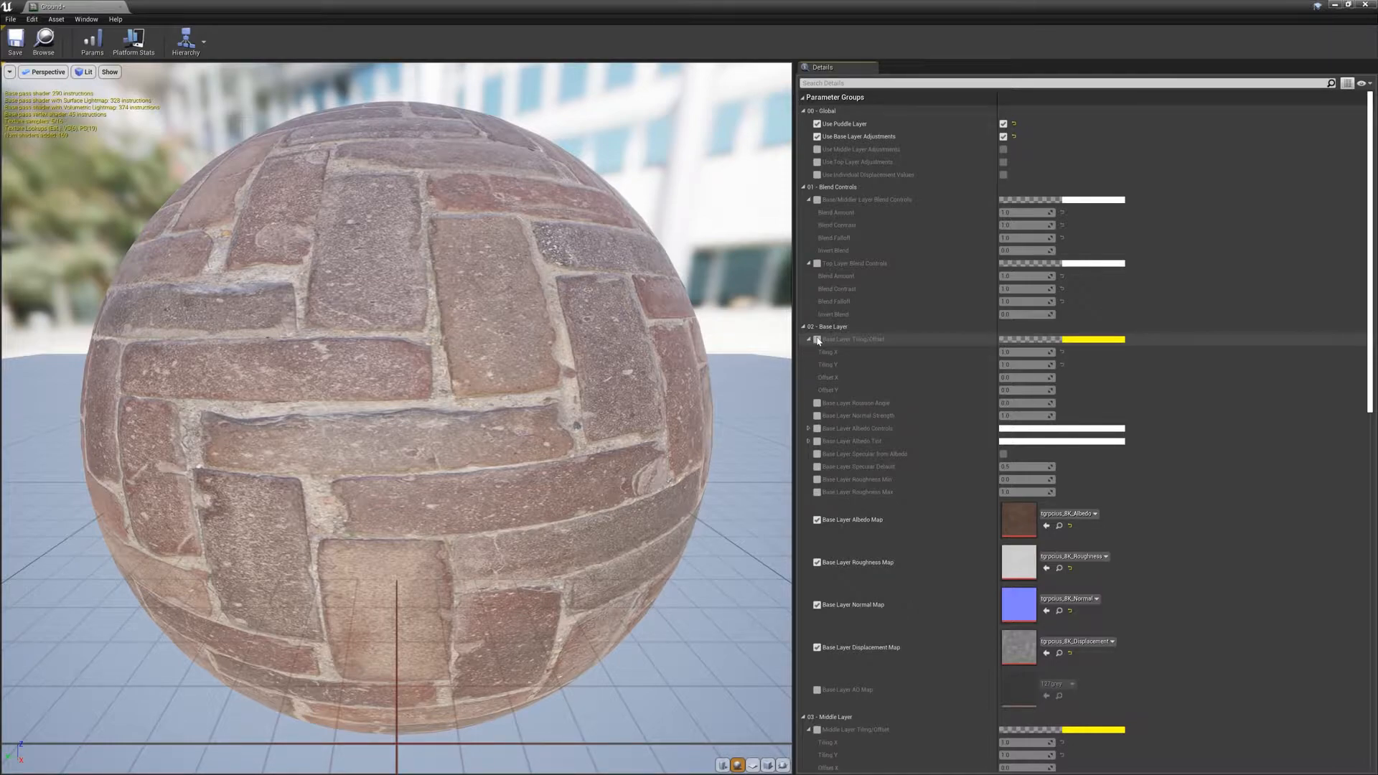
click(818, 340)
click(1026, 355)
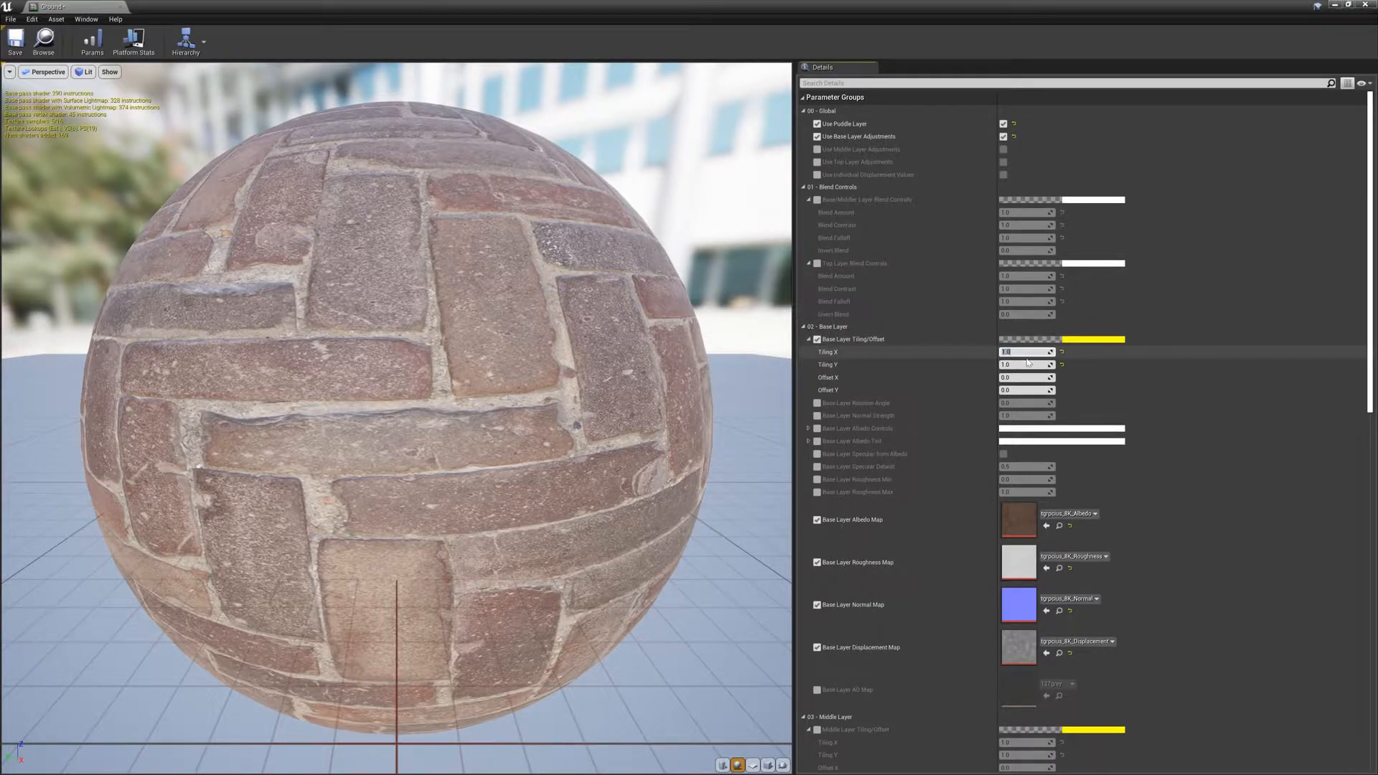
text(2)
key(Tab)
text(2)
key(Tab)
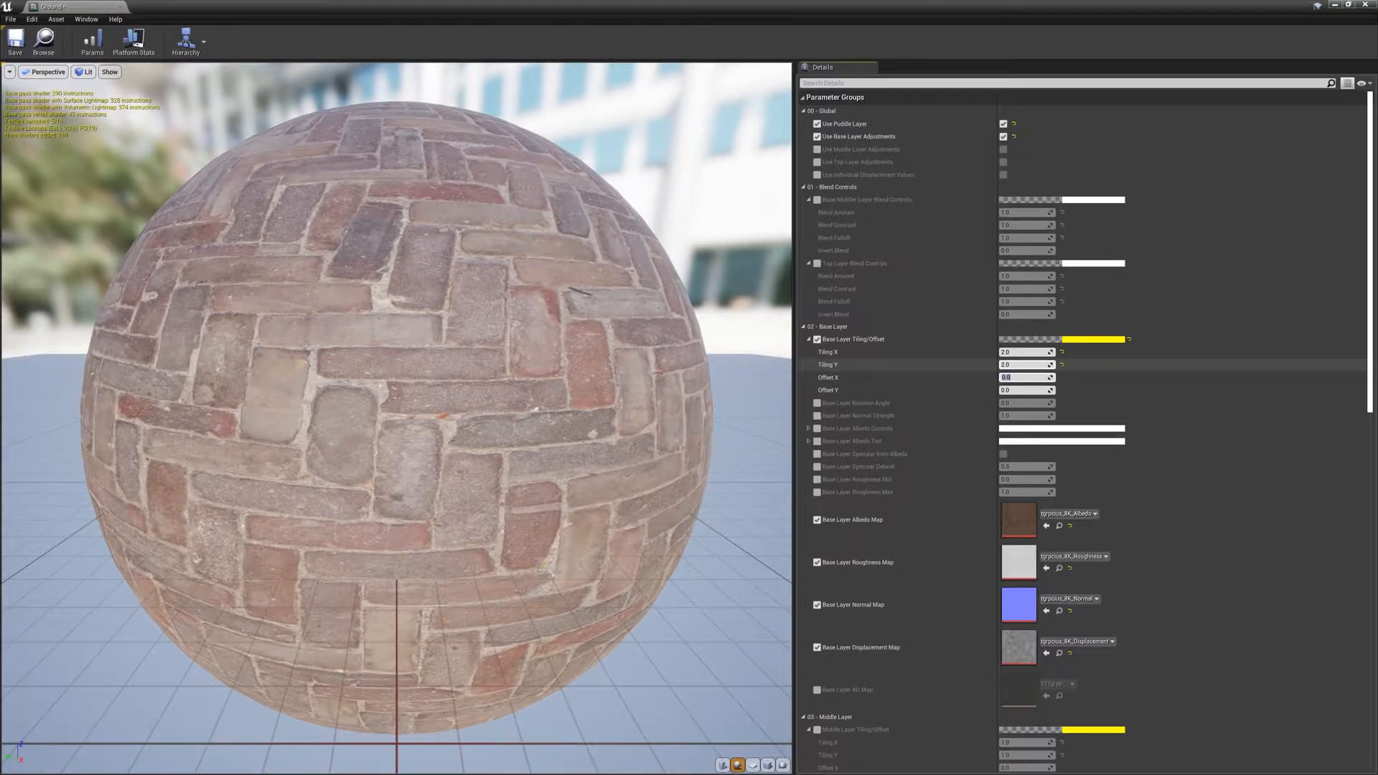
Set the base layer's Tiling X and Tiling Y to 1.
click(1022, 352)
text(1)
key(Tab)
text(1)
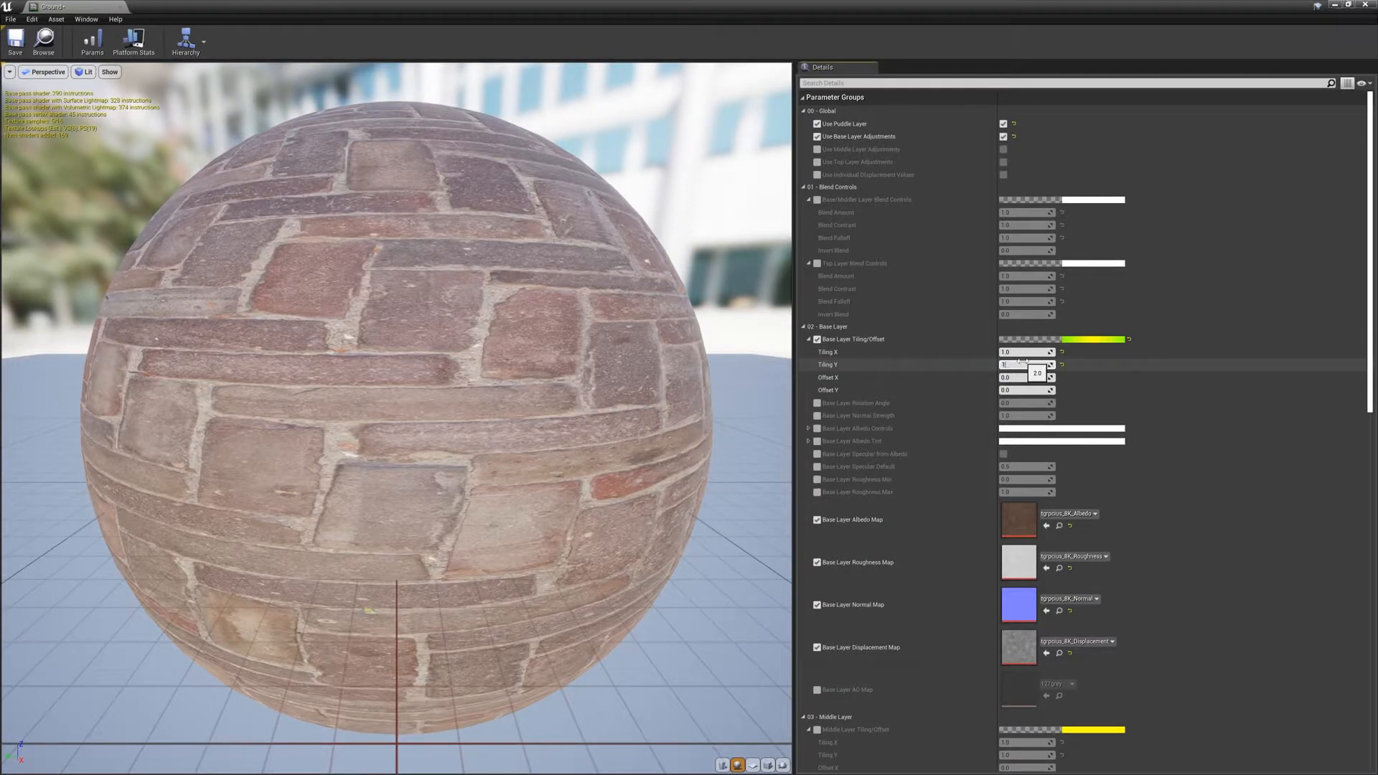
key(Tab)
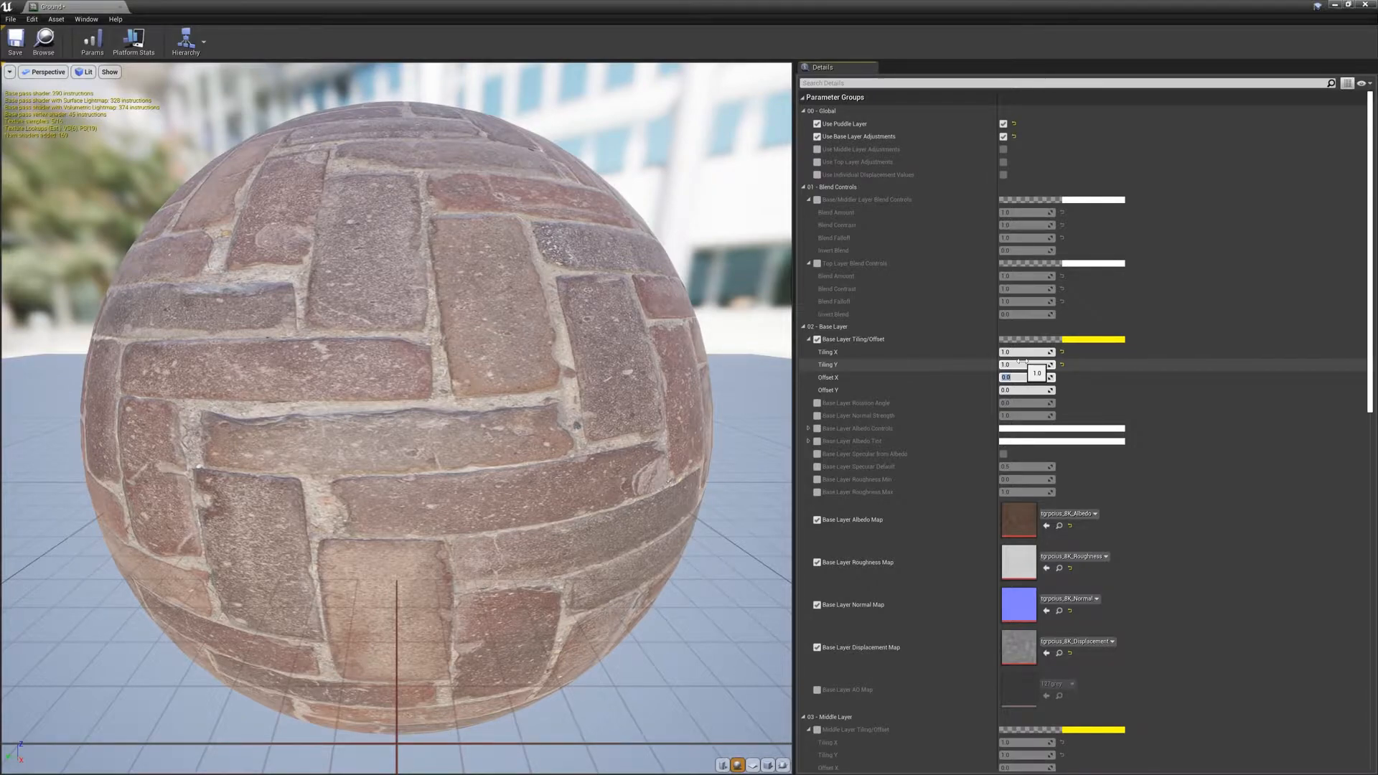
Override Base Layer Rotation Angle and Base Layer Normal Strength, undoing the trial rotation change and keeping normal strength at its default.
click(817, 403)
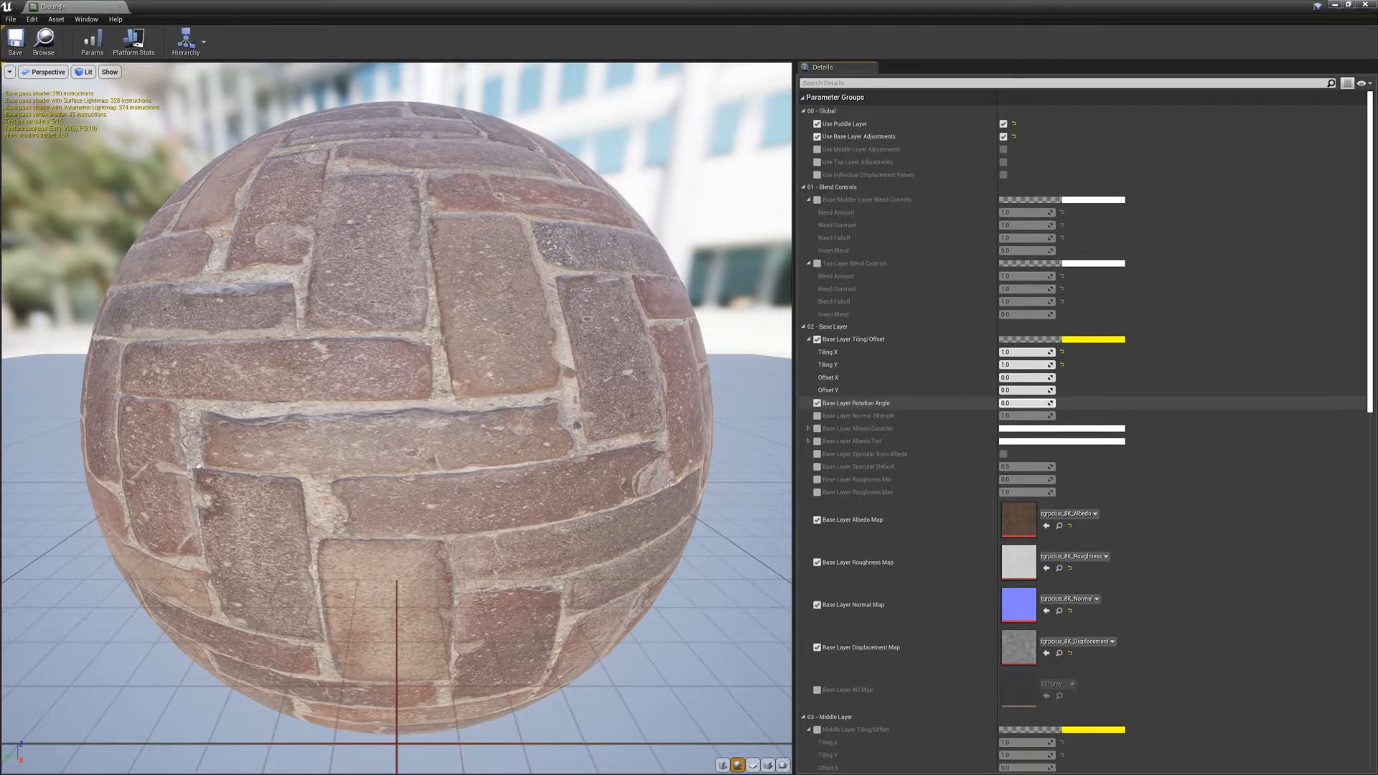
mouse_move(1047, 404)
mouse_down()
mouse_move(1076, 403)
mouse_move(1023, 415)
mouse_up()
key(ctrl+z)
click(817, 415)
click(1061, 416)
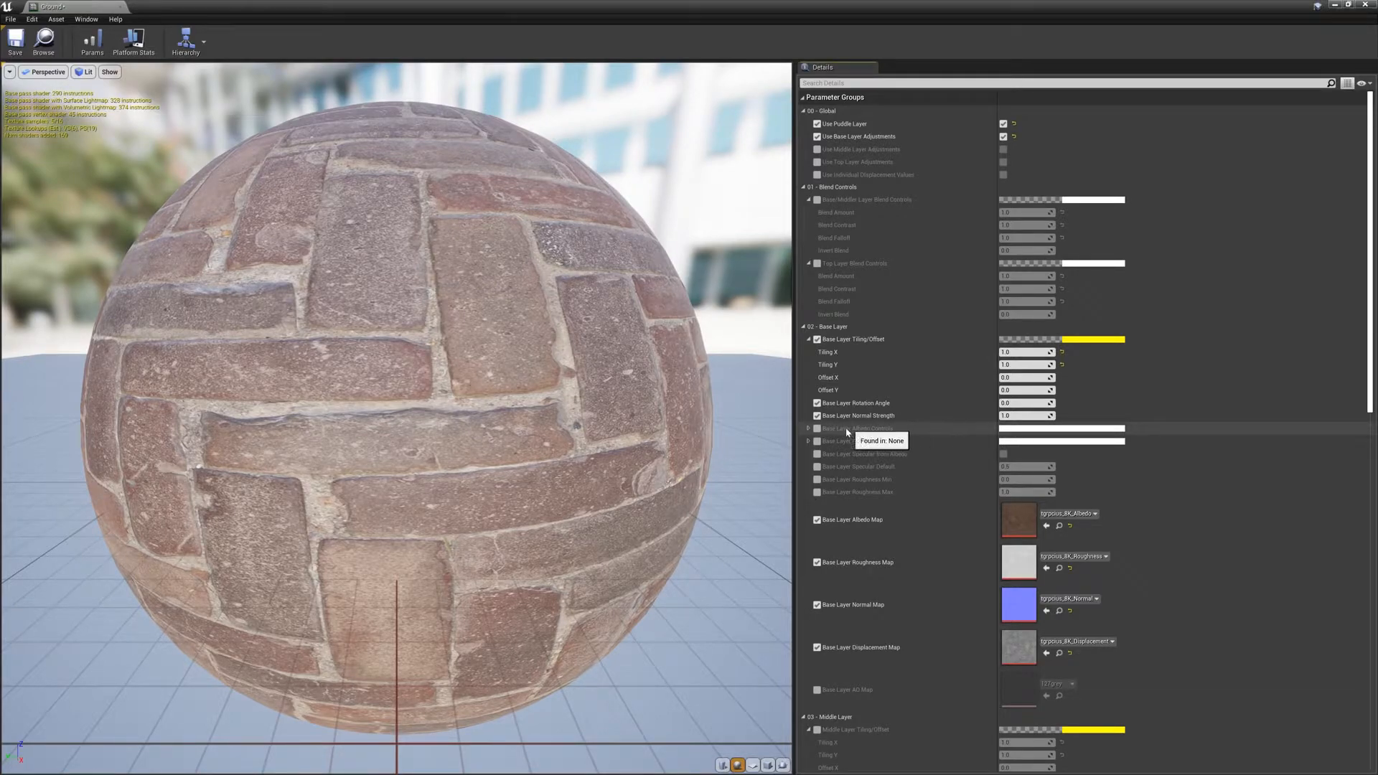
Expand the Base Layer Albedo Controls and turn off Use Base Layer Adjustments.
click(808, 429)
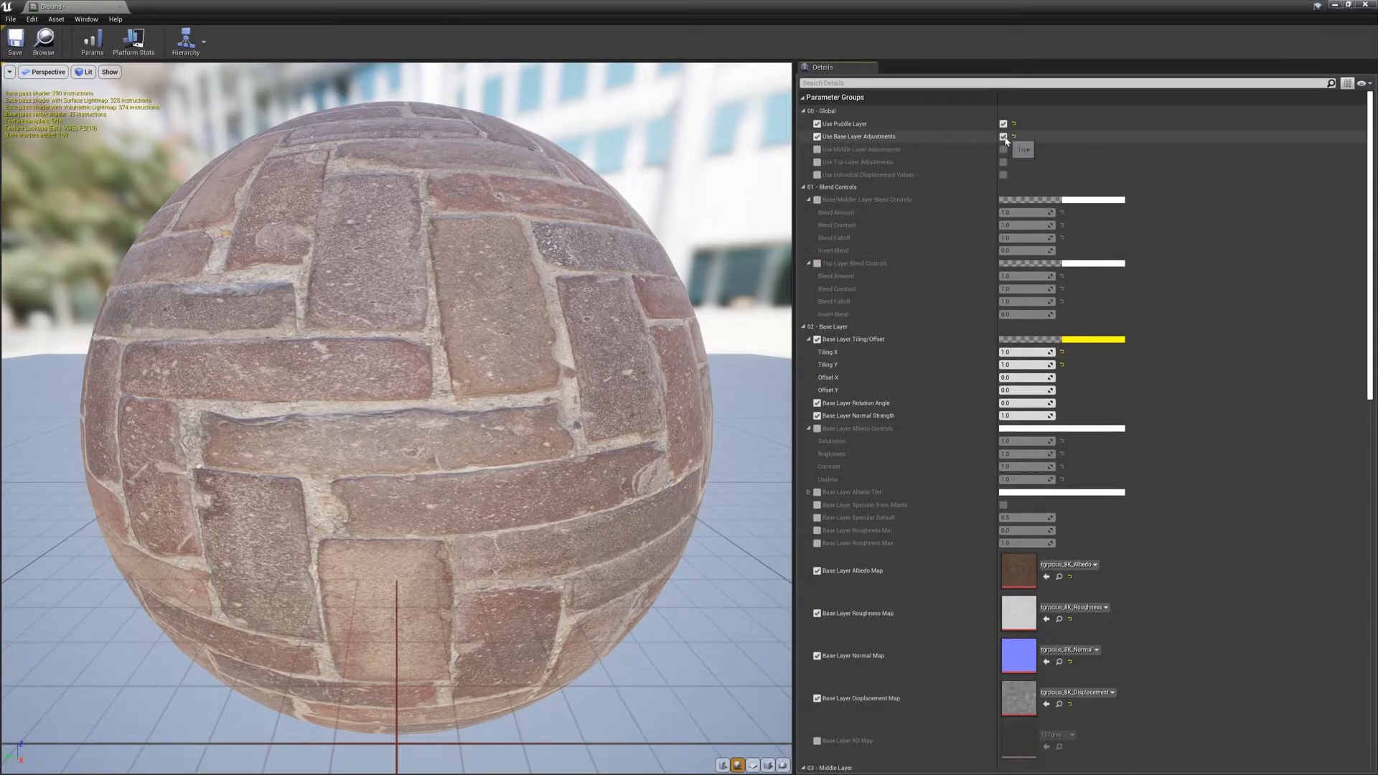
click(1004, 136)
click(1005, 138)
click(1005, 138)
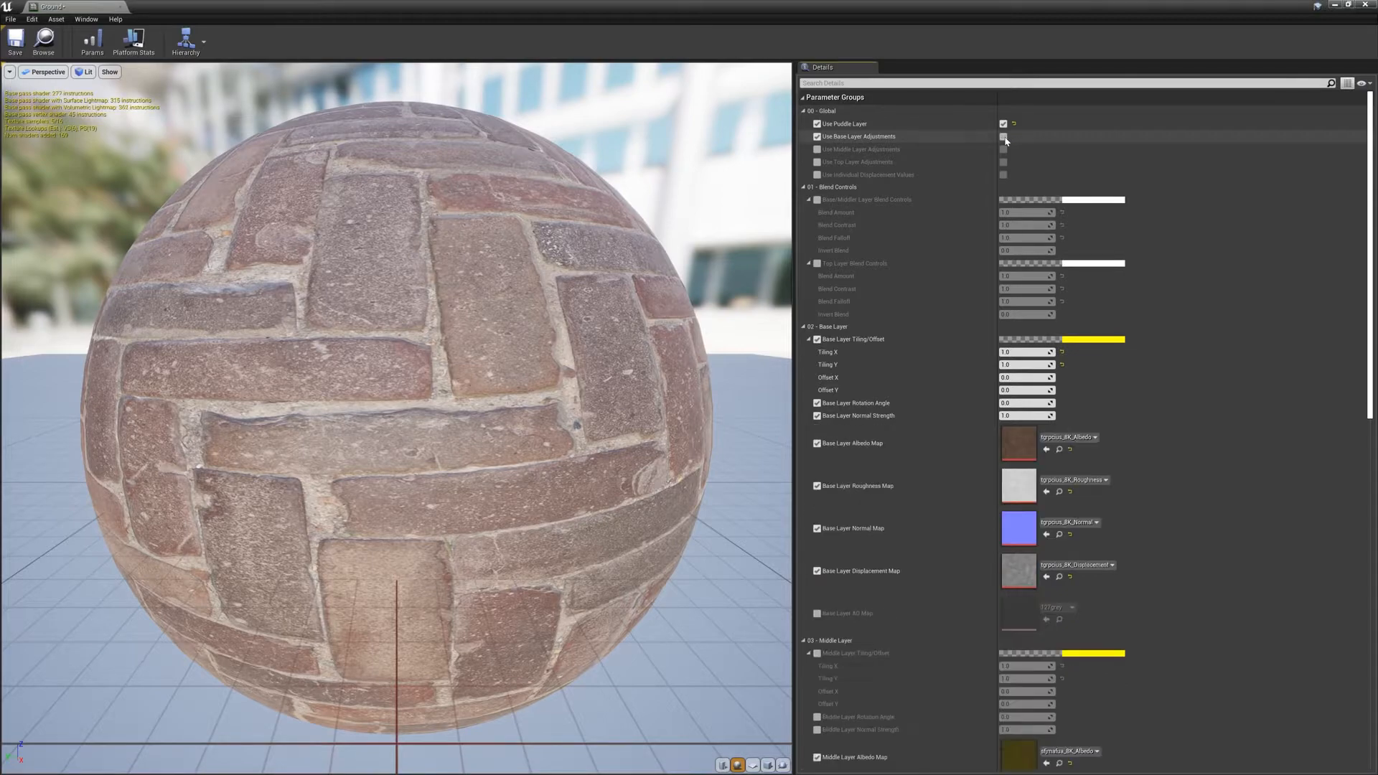
Examine the Middle Layer, Top Layer, Puddle Layer and Displacement parameter groups of the blend material.
scroll(1016, 430, down, 3)
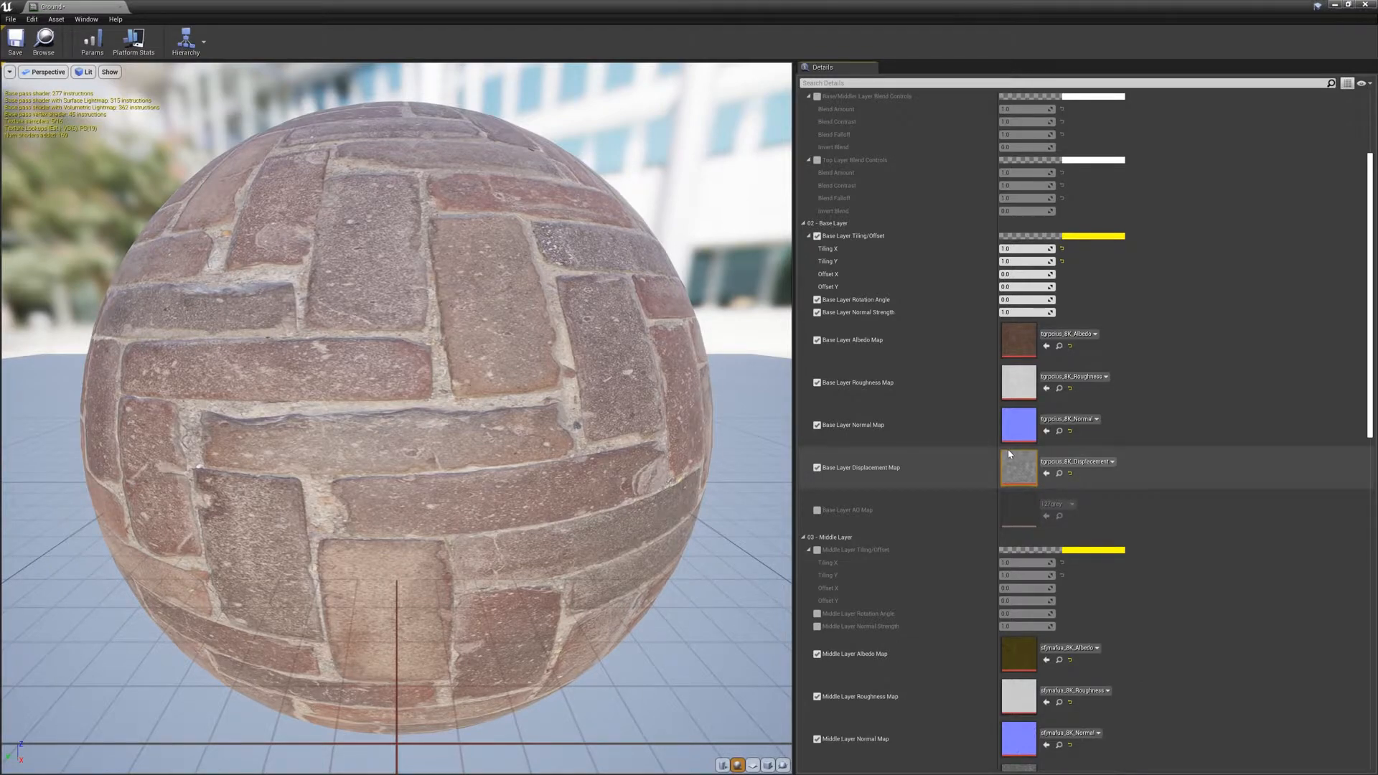
scroll(1008, 453, down, 10)
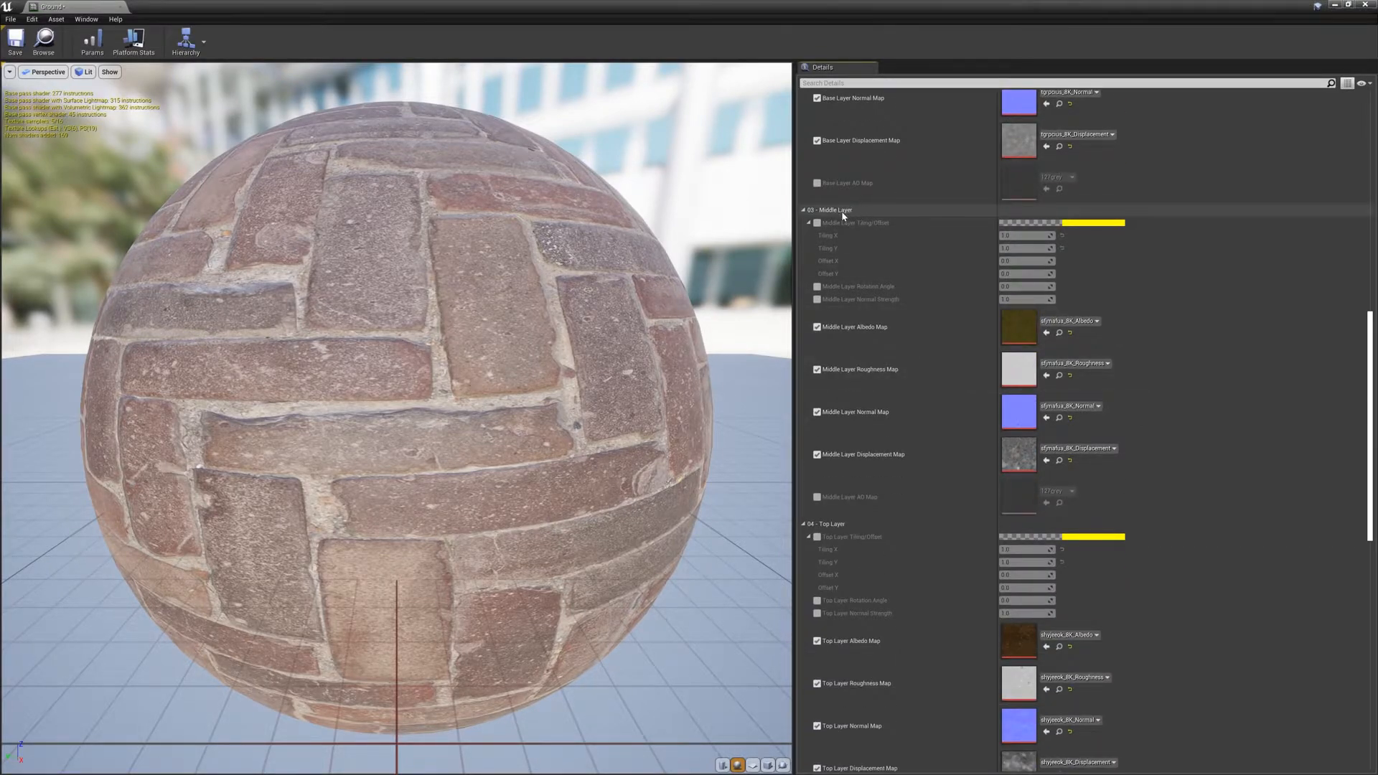
scroll(883, 349, down, 5)
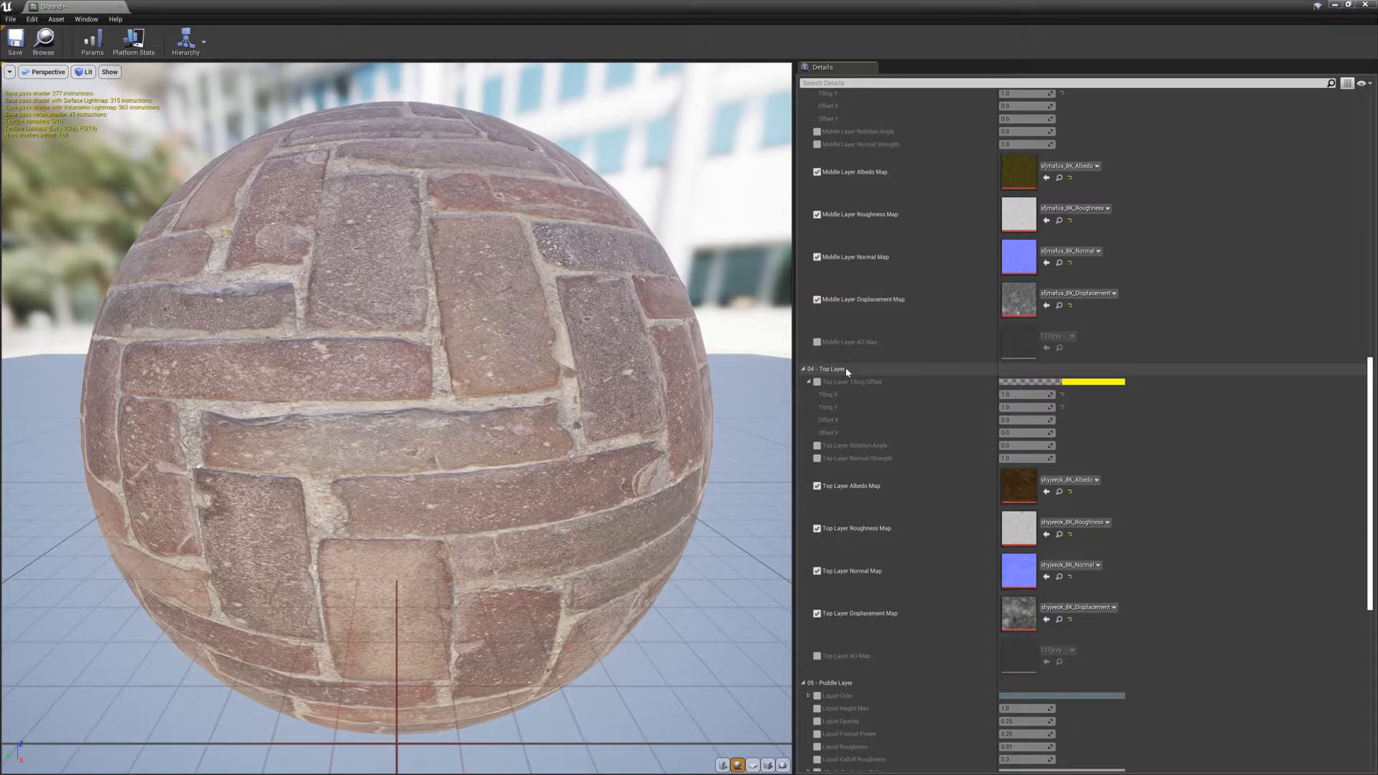
scroll(847, 371, down, 10)
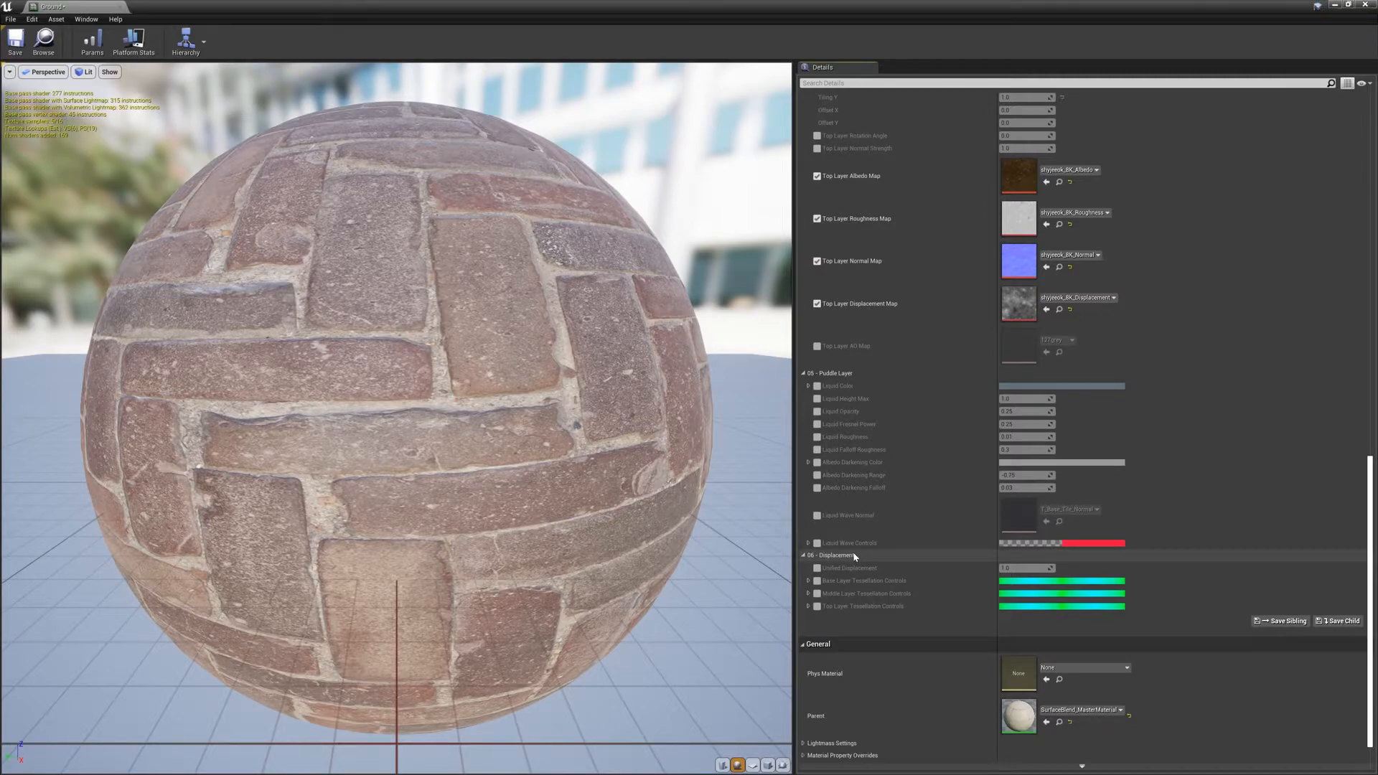
Override Unified Displacement with a value of about 29.19, and override and expand the Base Layer Tessellation Controls.
click(816, 567)
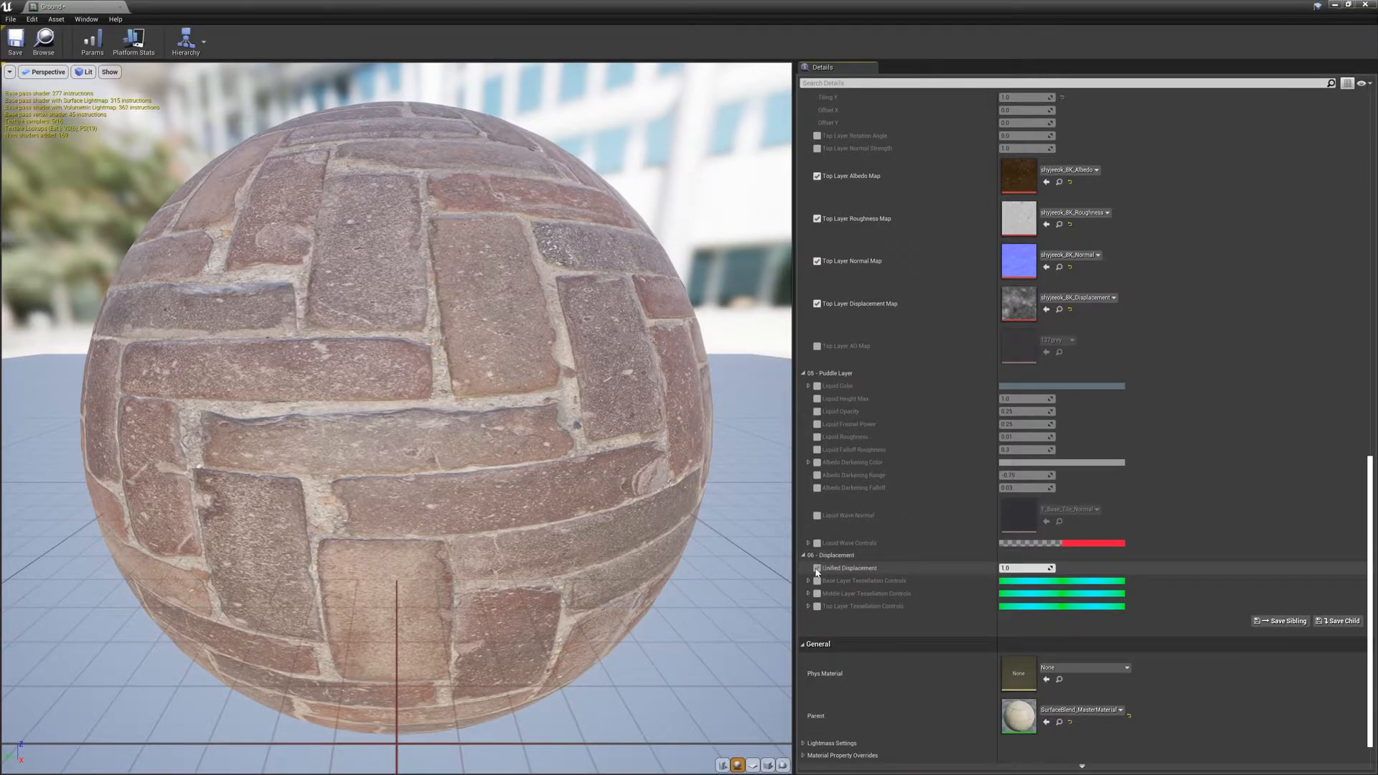
mouse_move(1026, 567)
mouse_down()
mouse_move(1098, 567)
mouse_move(1007, 568)
mouse_move(1024, 568)
mouse_up()
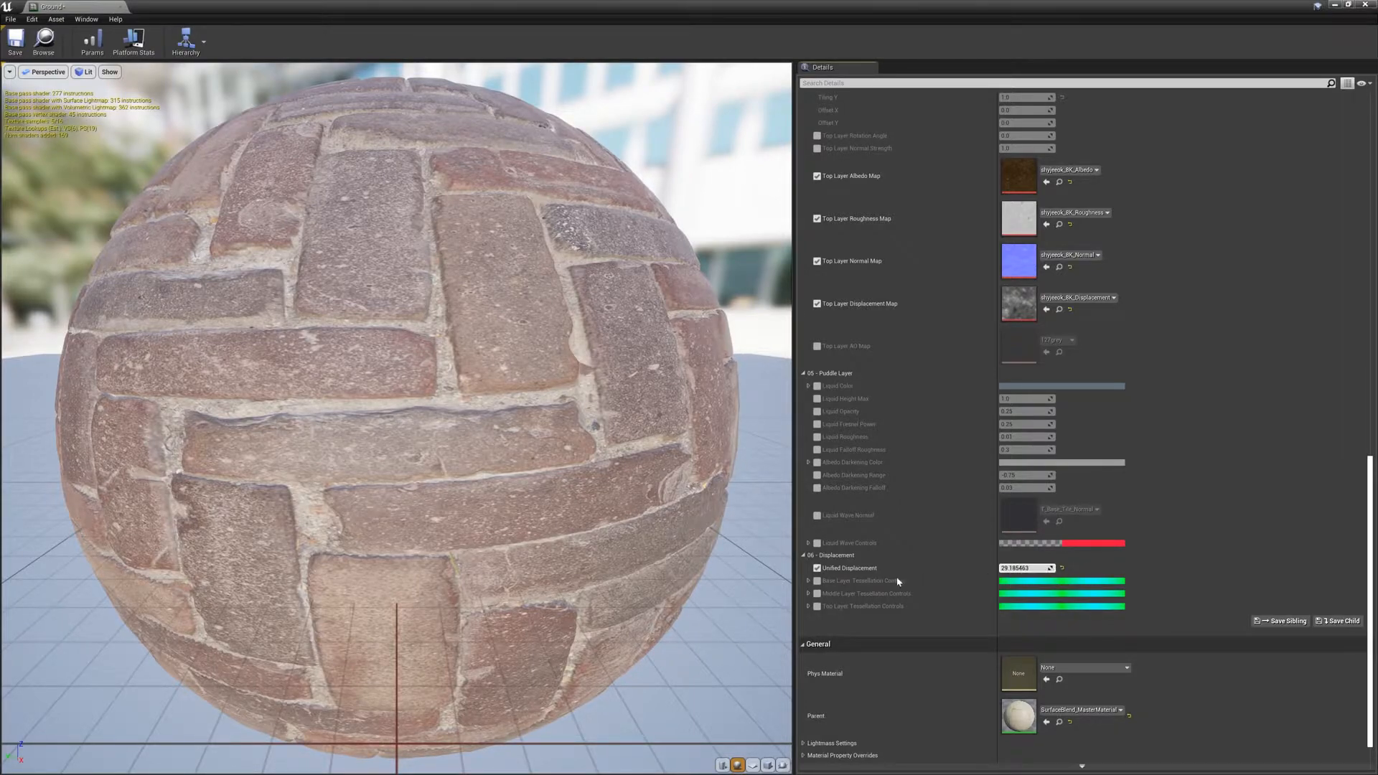
click(817, 581)
click(808, 581)
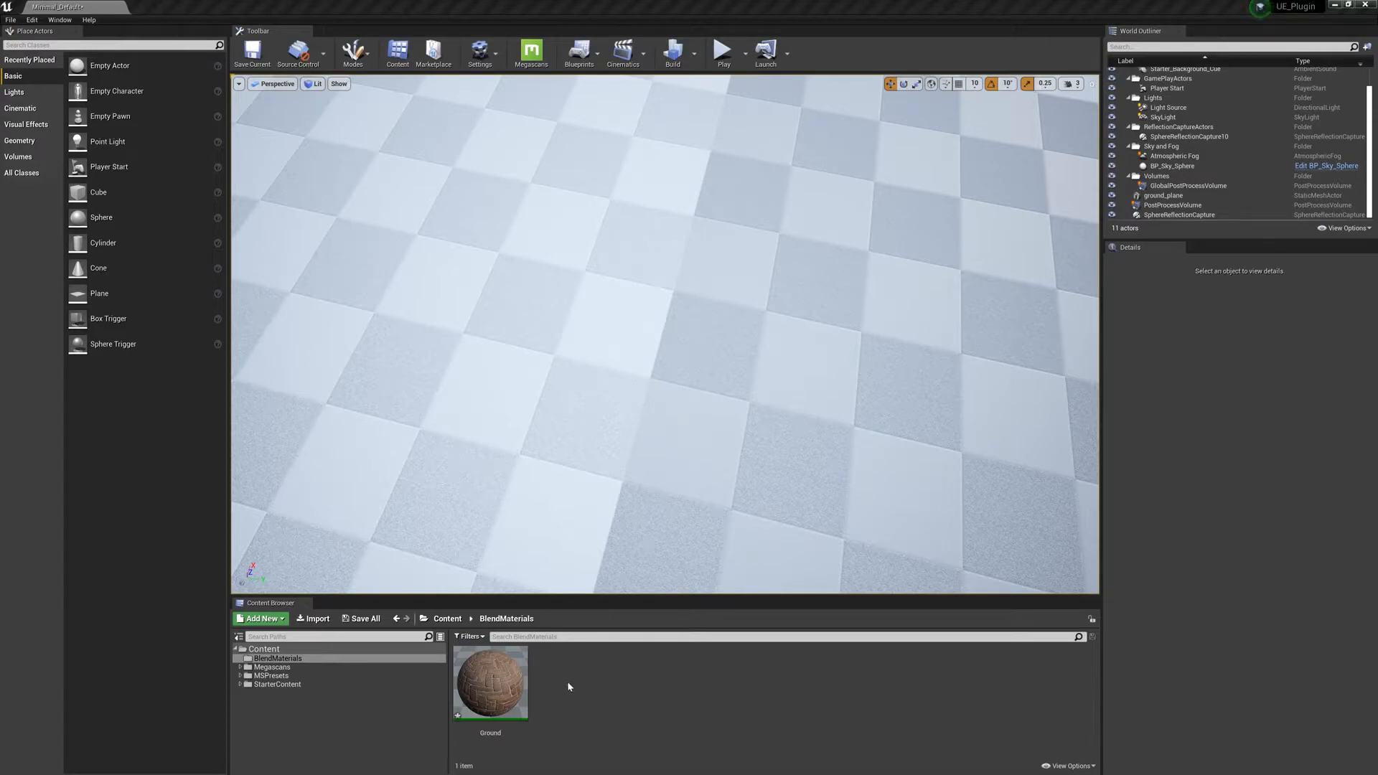
Apply the Ground material to the ground plane in the level, and switch to Blender to show the plane's mesh as wireframe.
drag(490, 681, 616, 303)
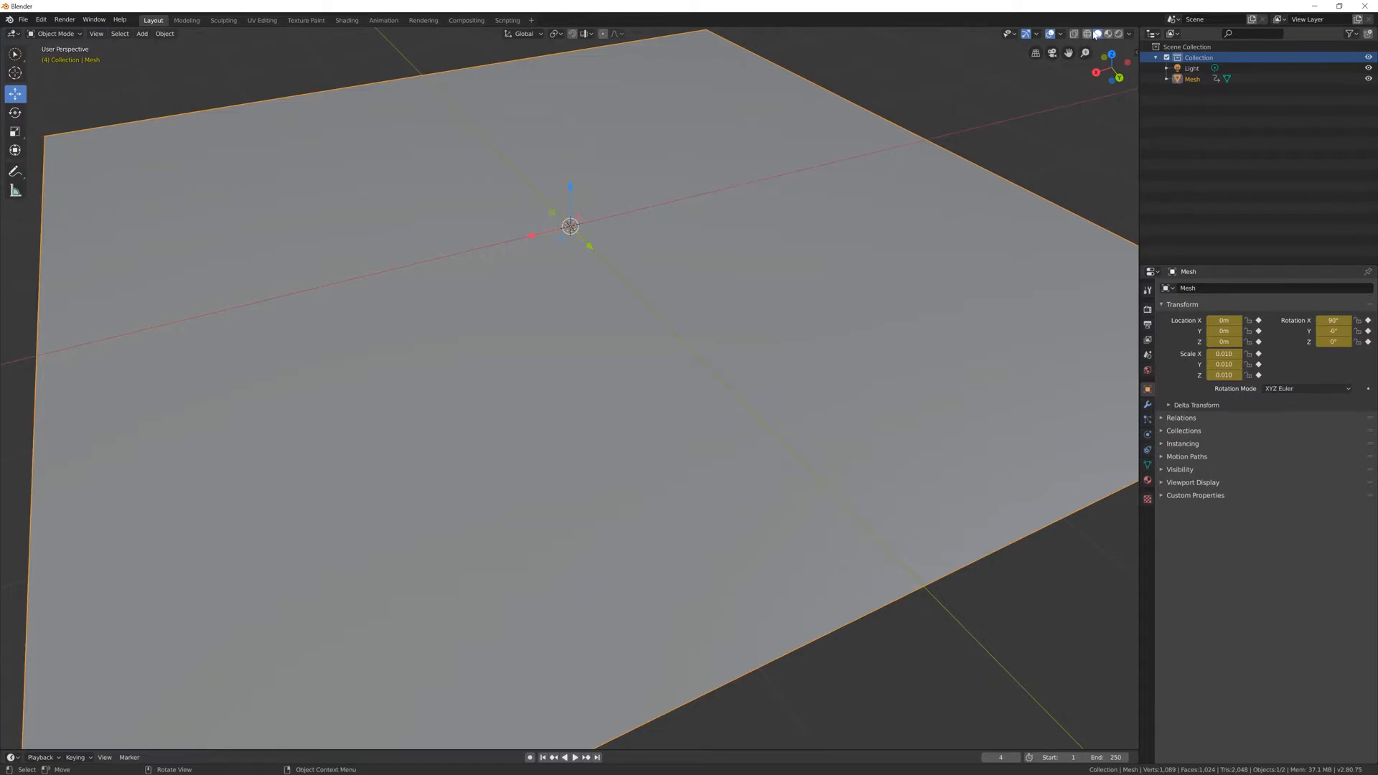
click(1088, 34)
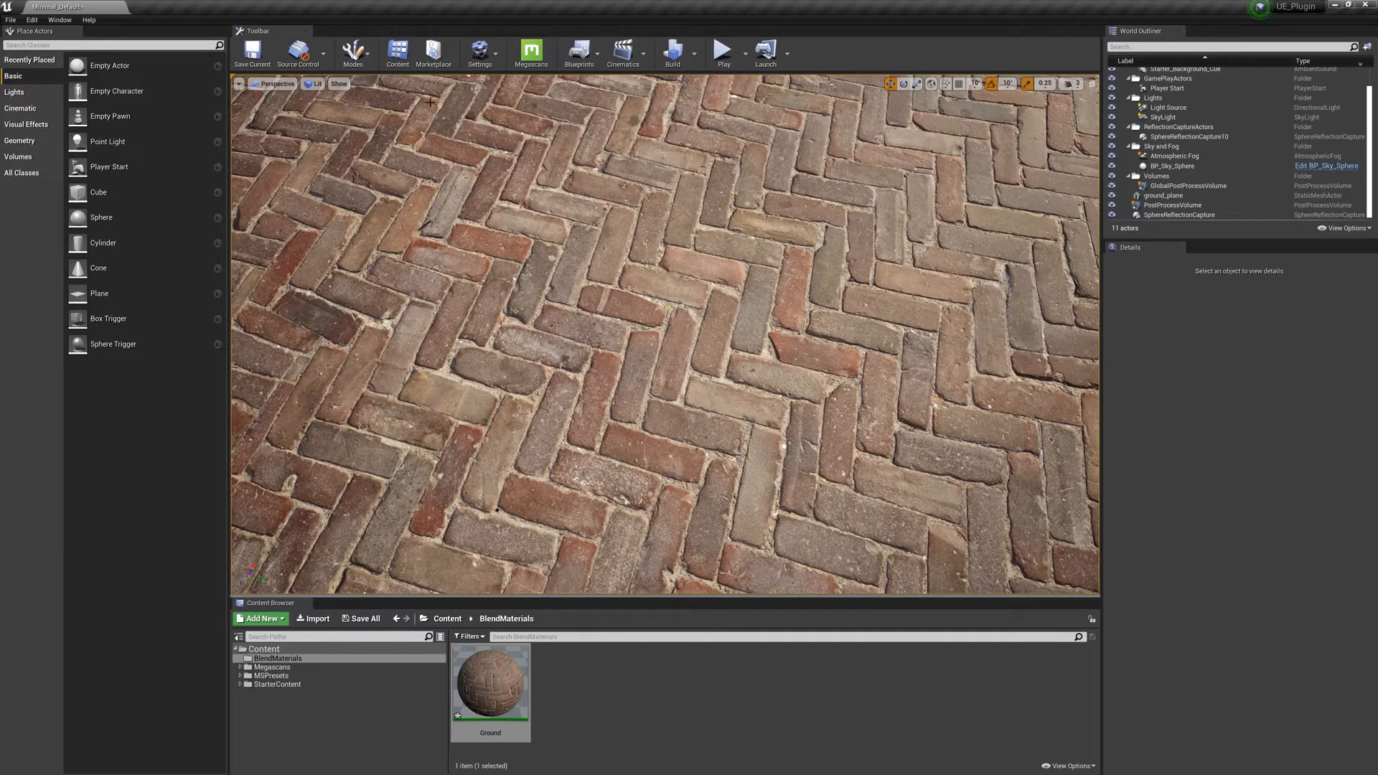
Enter Mesh Paint mode for ground_plane with the vertex color Paint tool and limit painting to the Red channel.
click(355, 52)
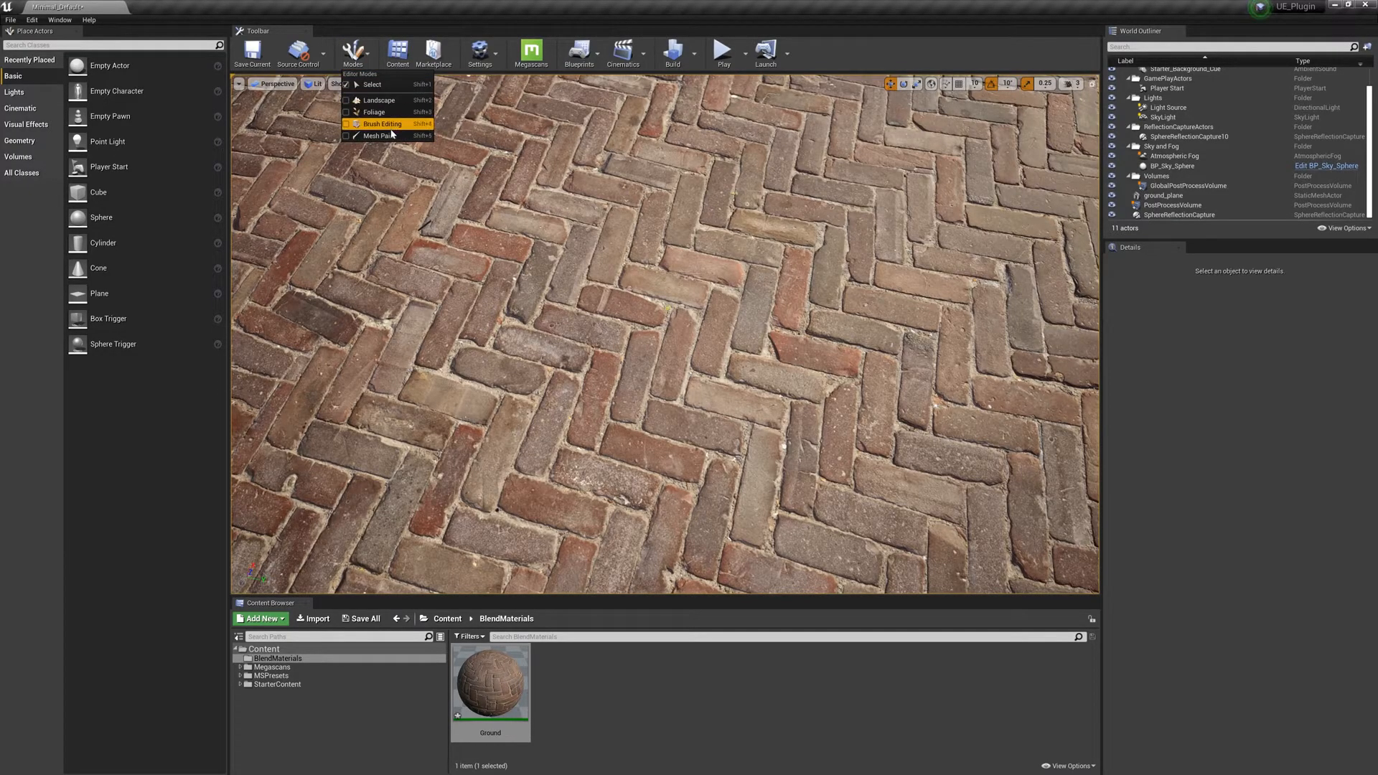
click(388, 137)
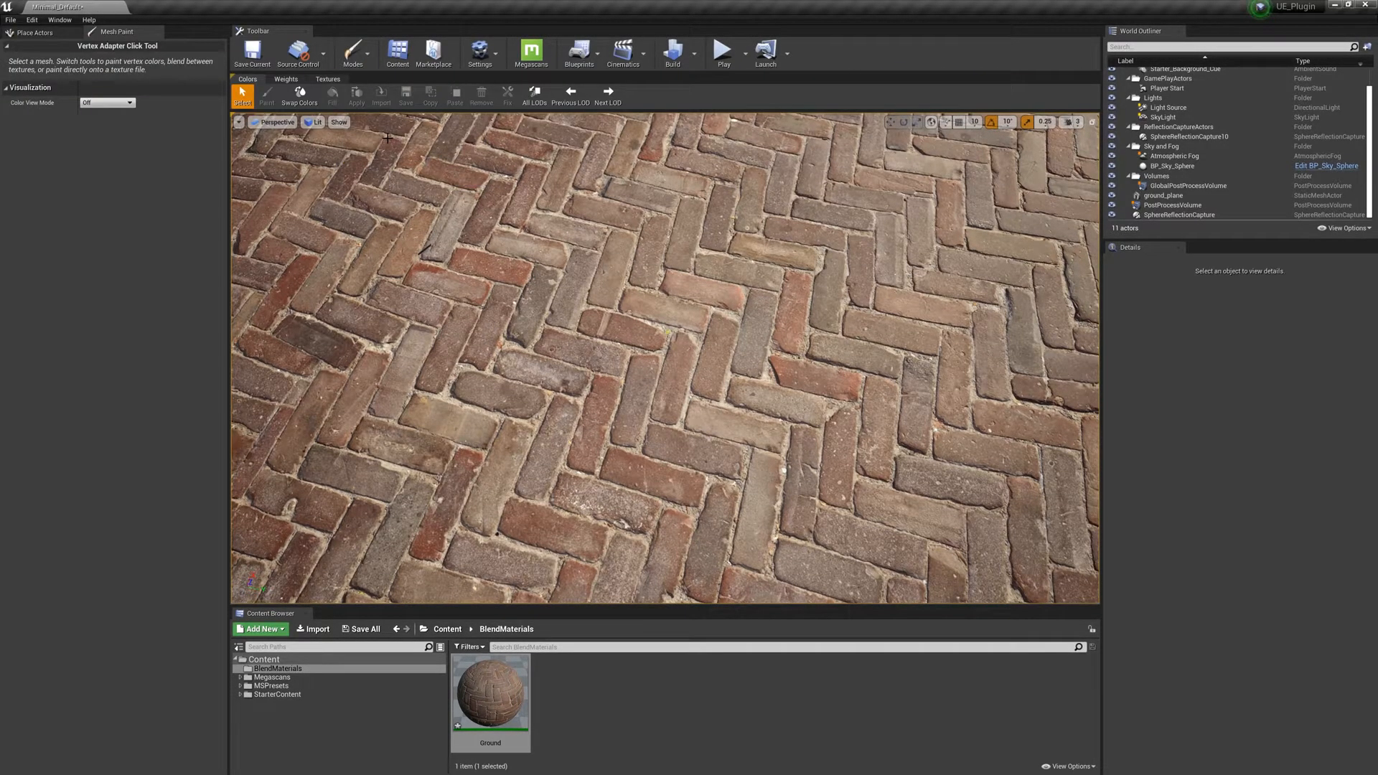
click(382, 184)
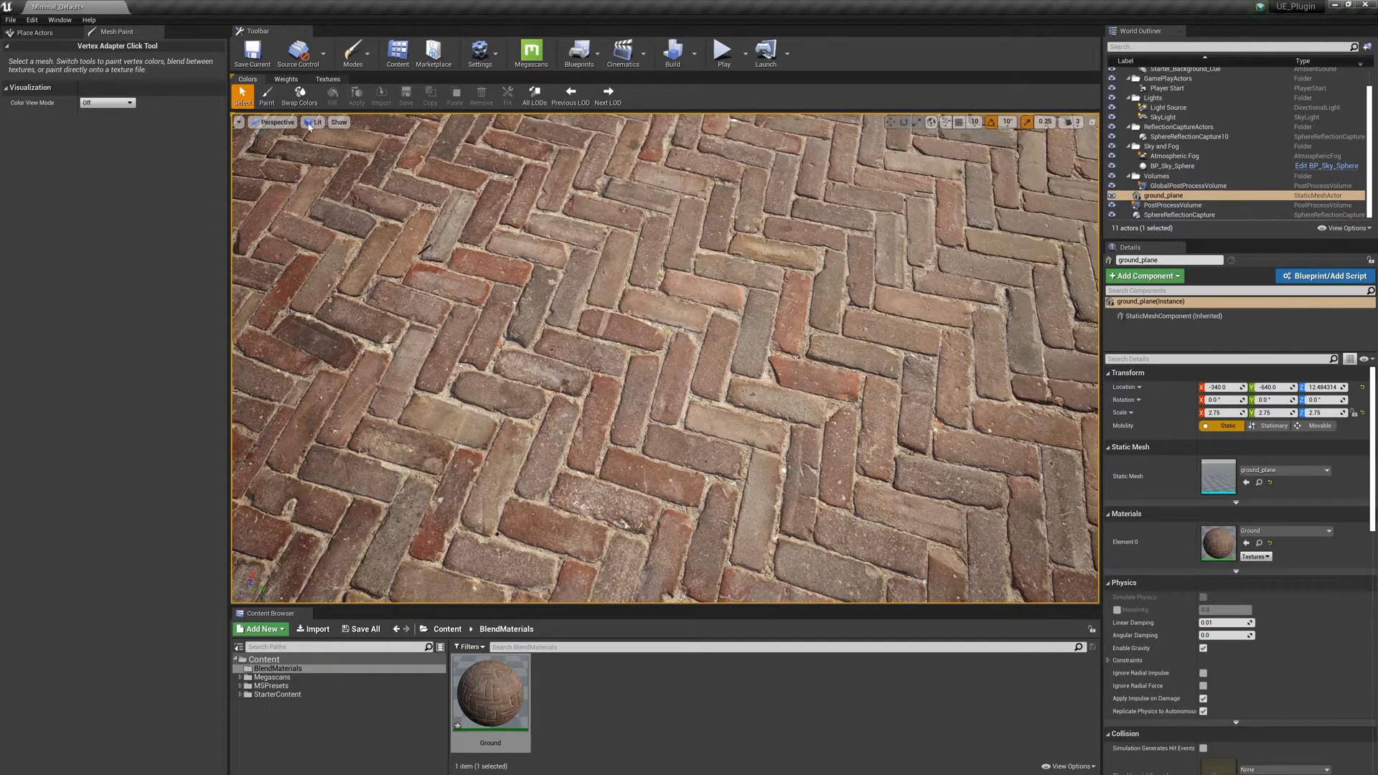
click(267, 95)
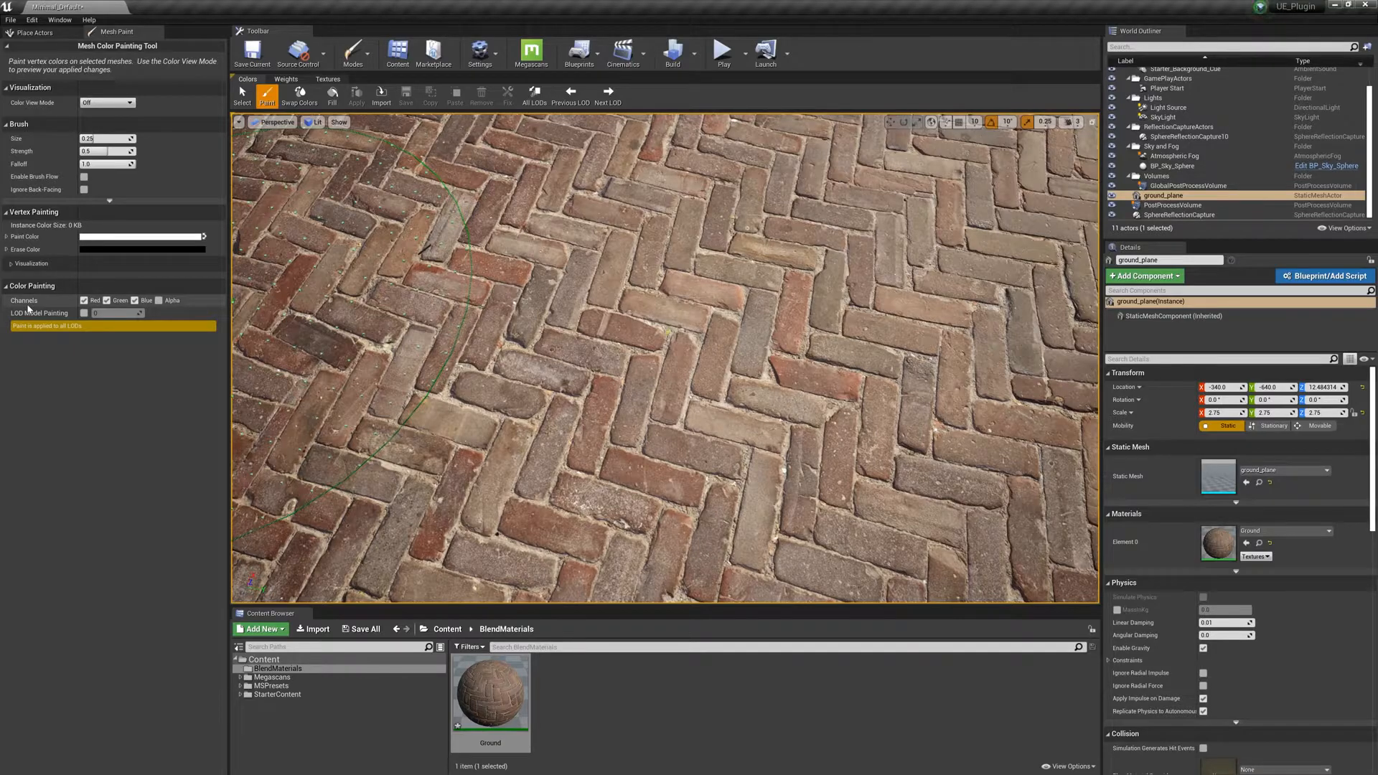
click(135, 300)
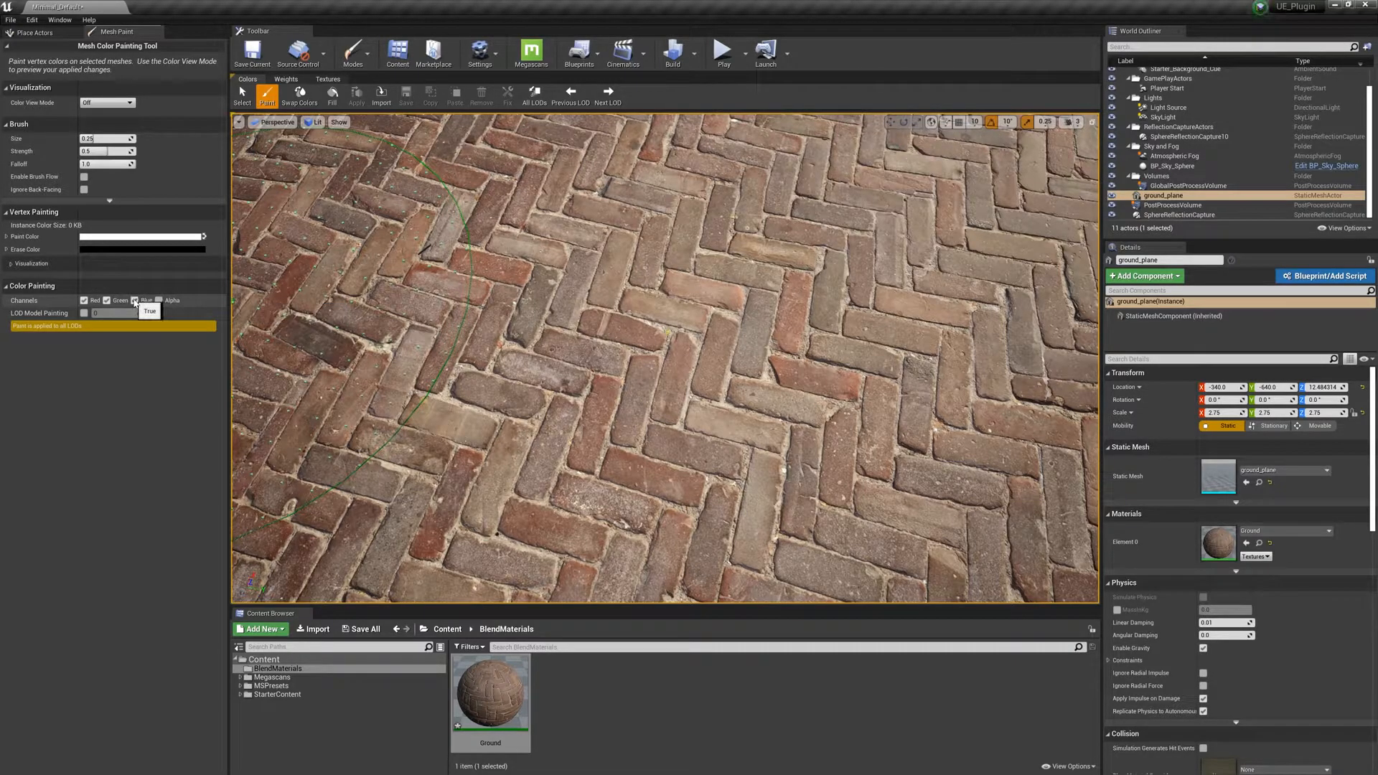
click(112, 302)
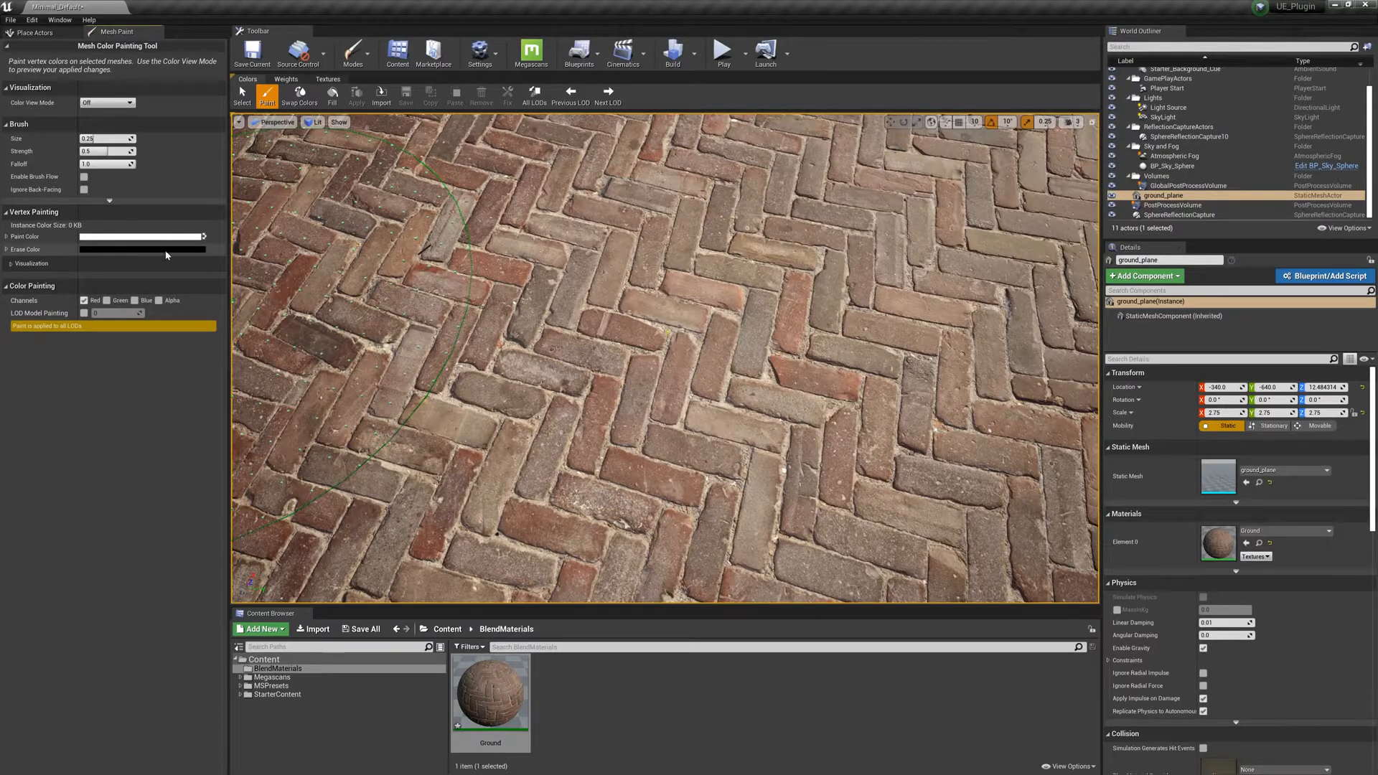
Make black the paint color, lower the brush strength to about 0.15, and paint a moss patch on the bricks.
click(204, 238)
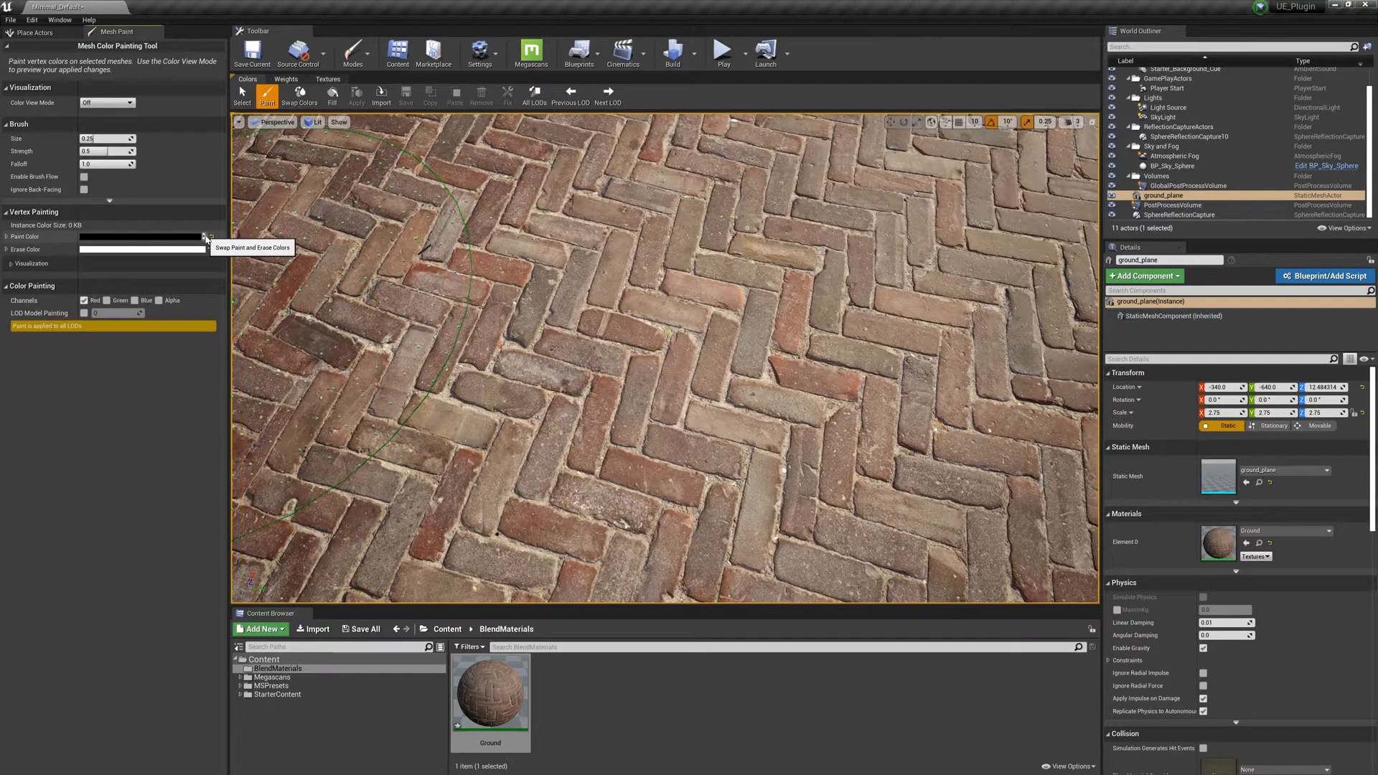
click(204, 237)
click(205, 236)
click(205, 237)
click(205, 236)
click(204, 237)
click(205, 237)
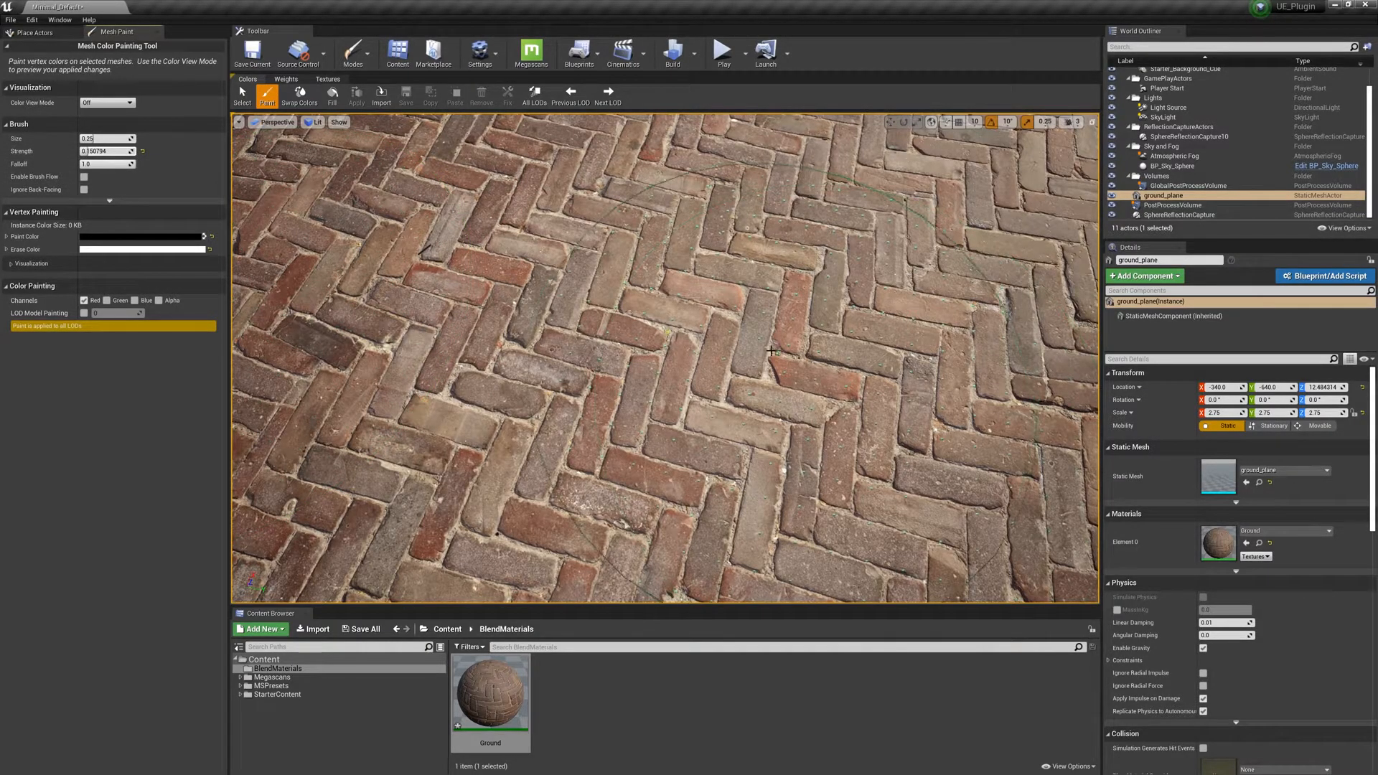
mouse_move(567, 326)
mouse_down()
mouse_move(895, 330)
mouse_move(646, 345)
mouse_move(861, 323)
mouse_move(825, 395)
mouse_move(541, 373)
mouse_up()
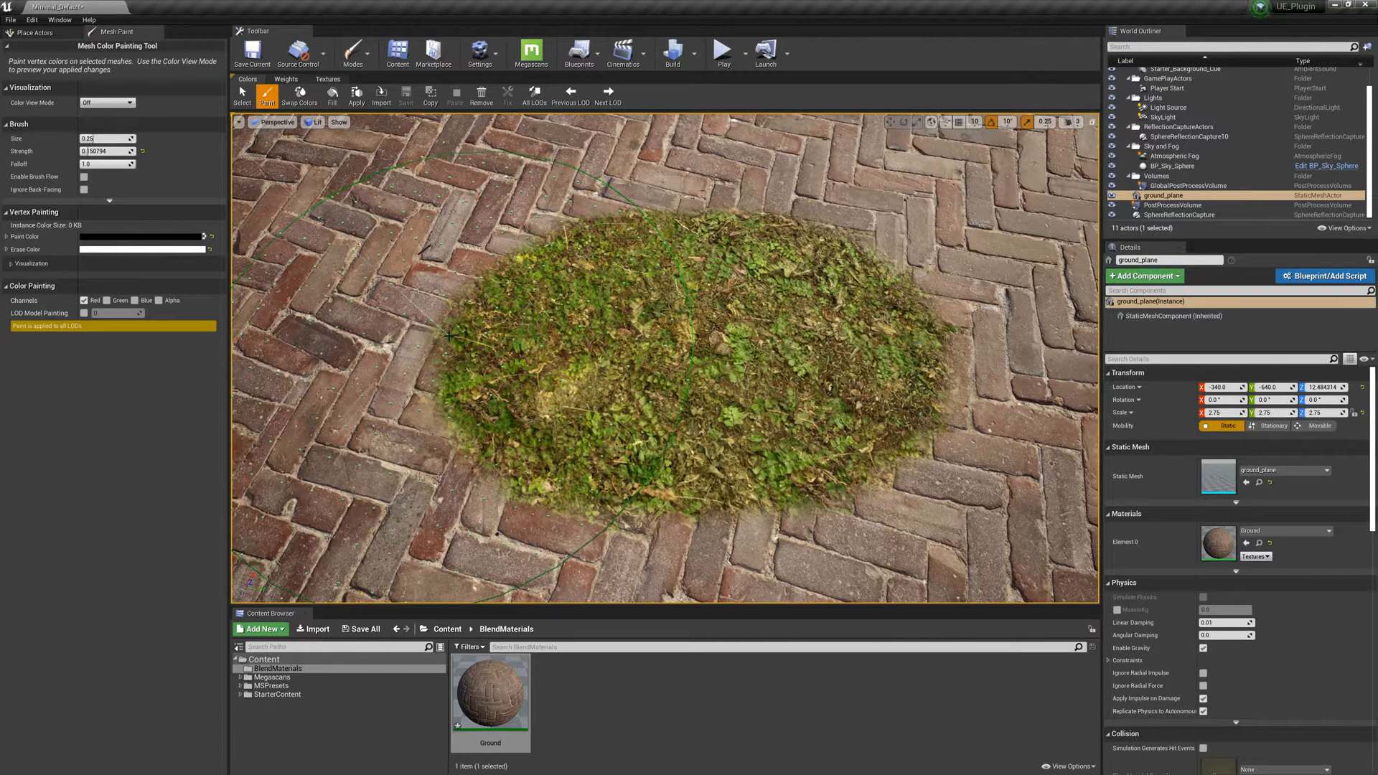
In the Ground material, set the Base/Middle Layer Blend Amount to about 3.55, Blend Contrast to 1.27 and Blend Falloff to 3.54.
double_click(490, 695)
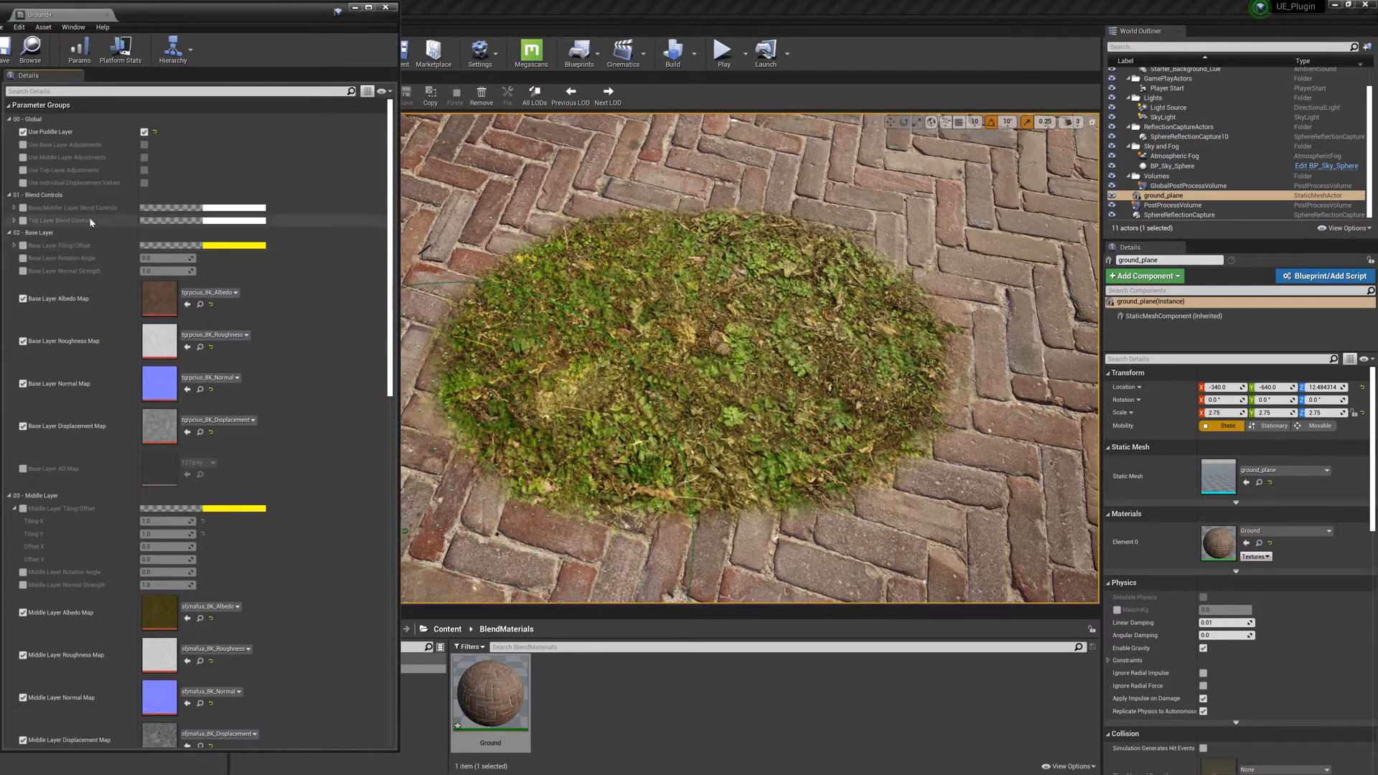
click(14, 209)
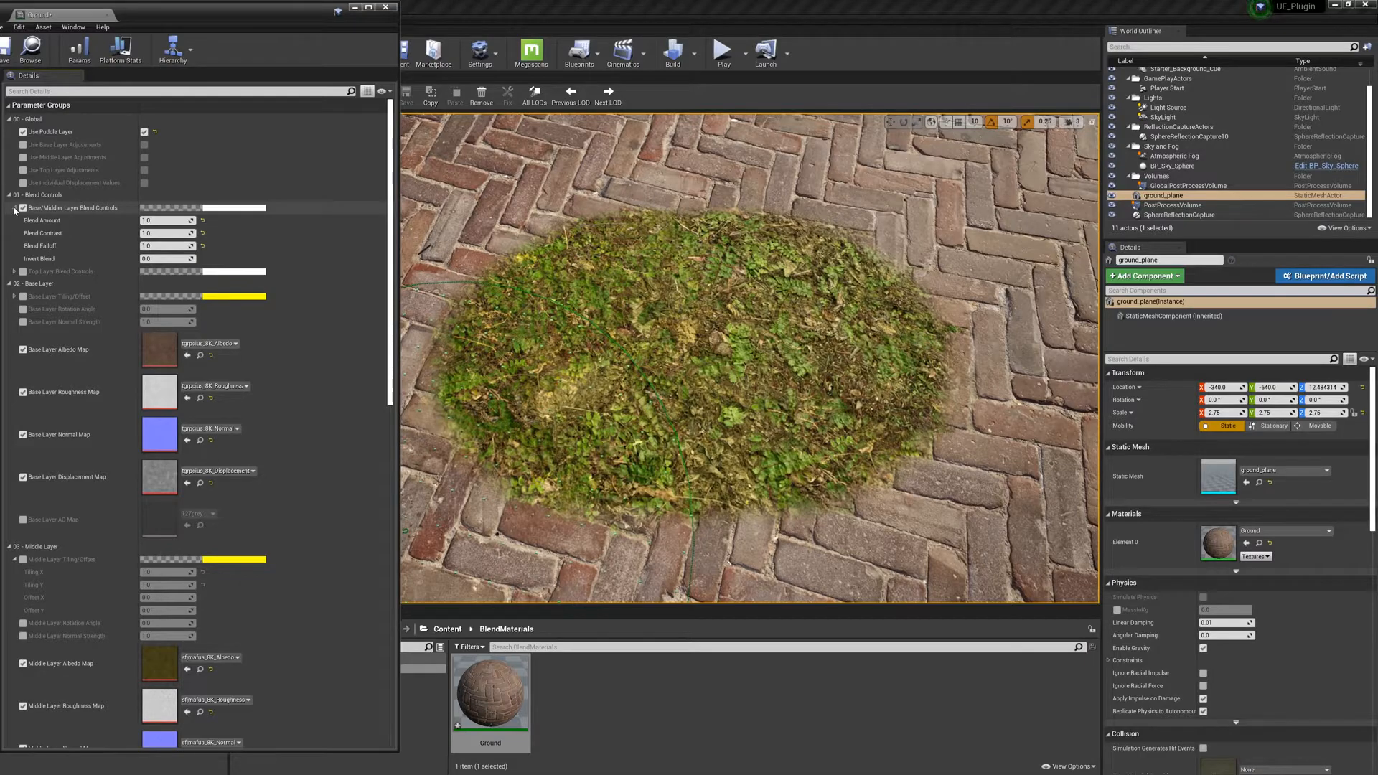
mouse_move(165, 220)
mouse_down()
mouse_move(193, 221)
mouse_move(169, 220)
mouse_up()
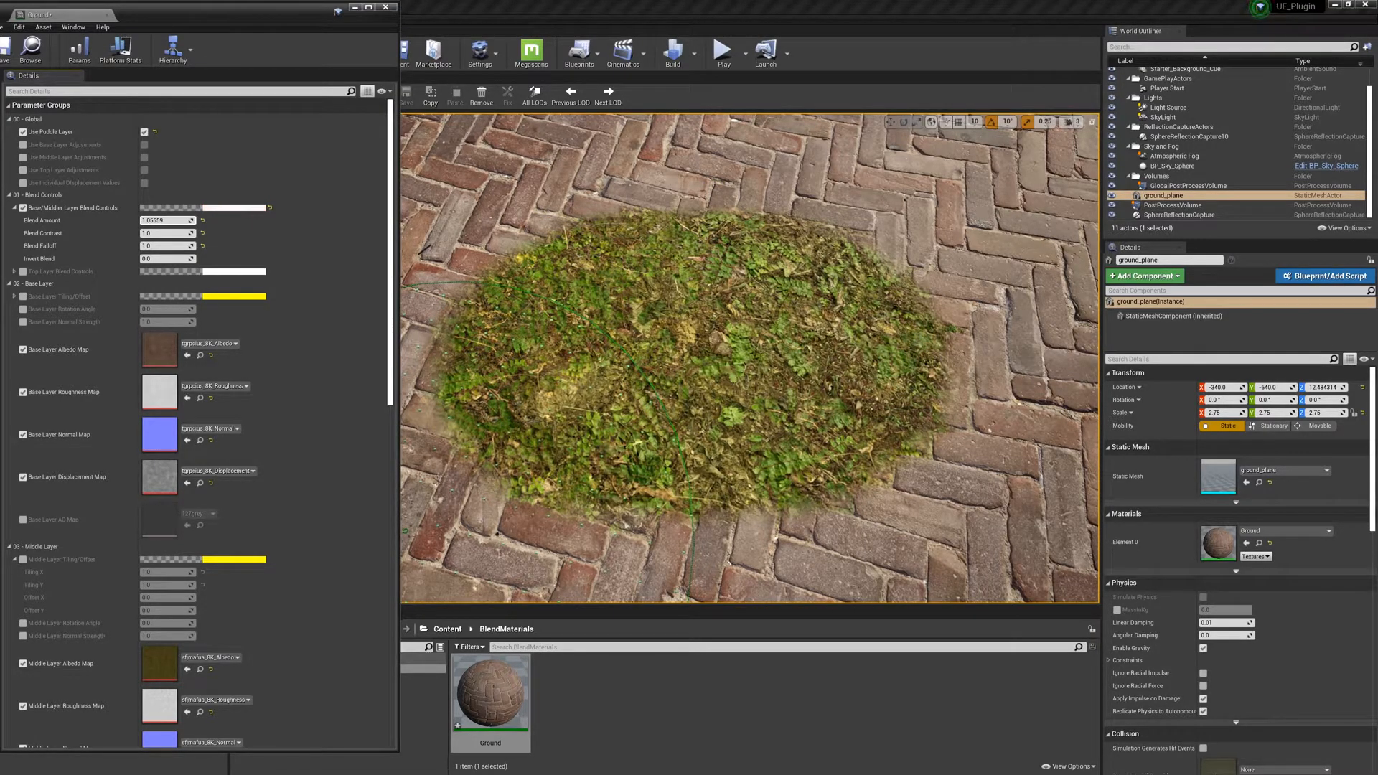
mouse_move(169, 220)
mouse_down()
mouse_move(215, 220)
mouse_move(157, 221)
mouse_move(186, 220)
mouse_up()
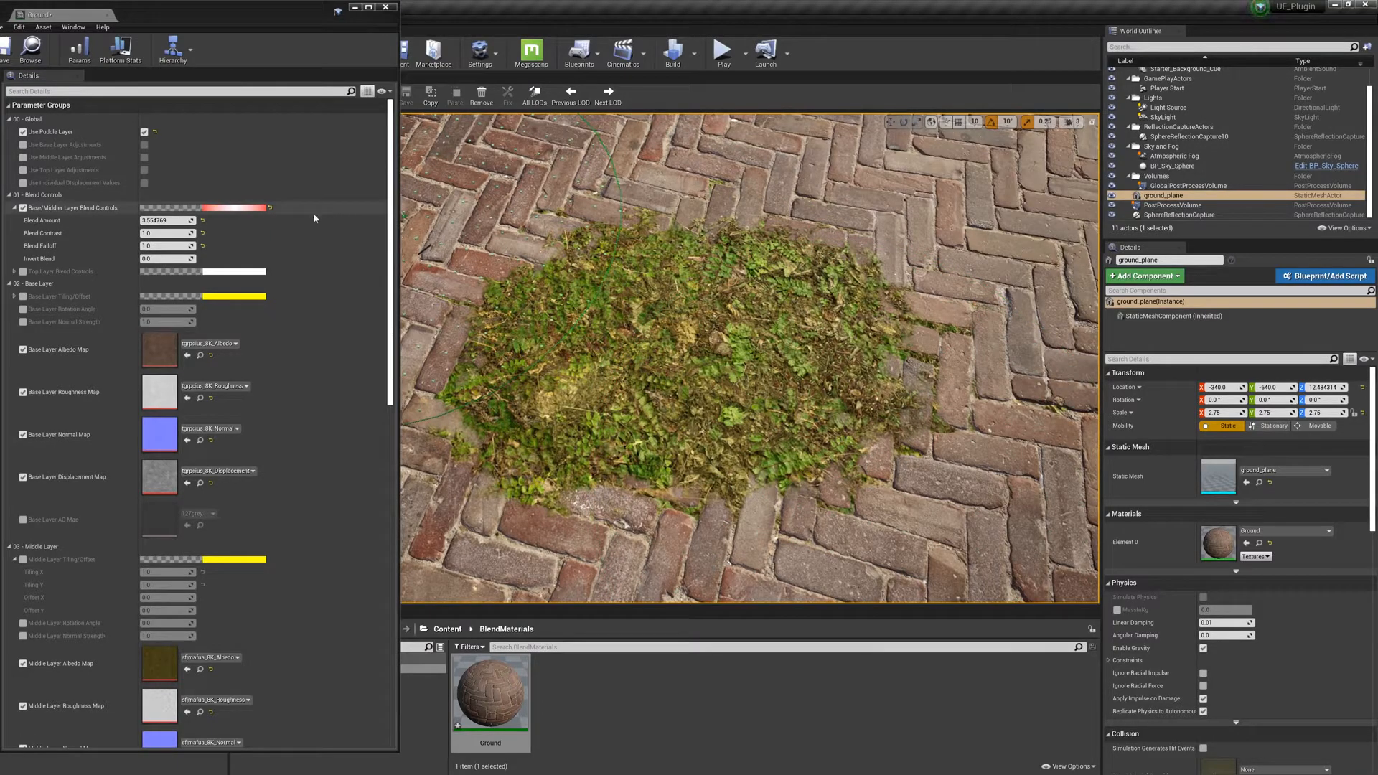
mouse_move(165, 233)
mouse_down()
mouse_move(190, 233)
mouse_move(175, 233)
mouse_up()
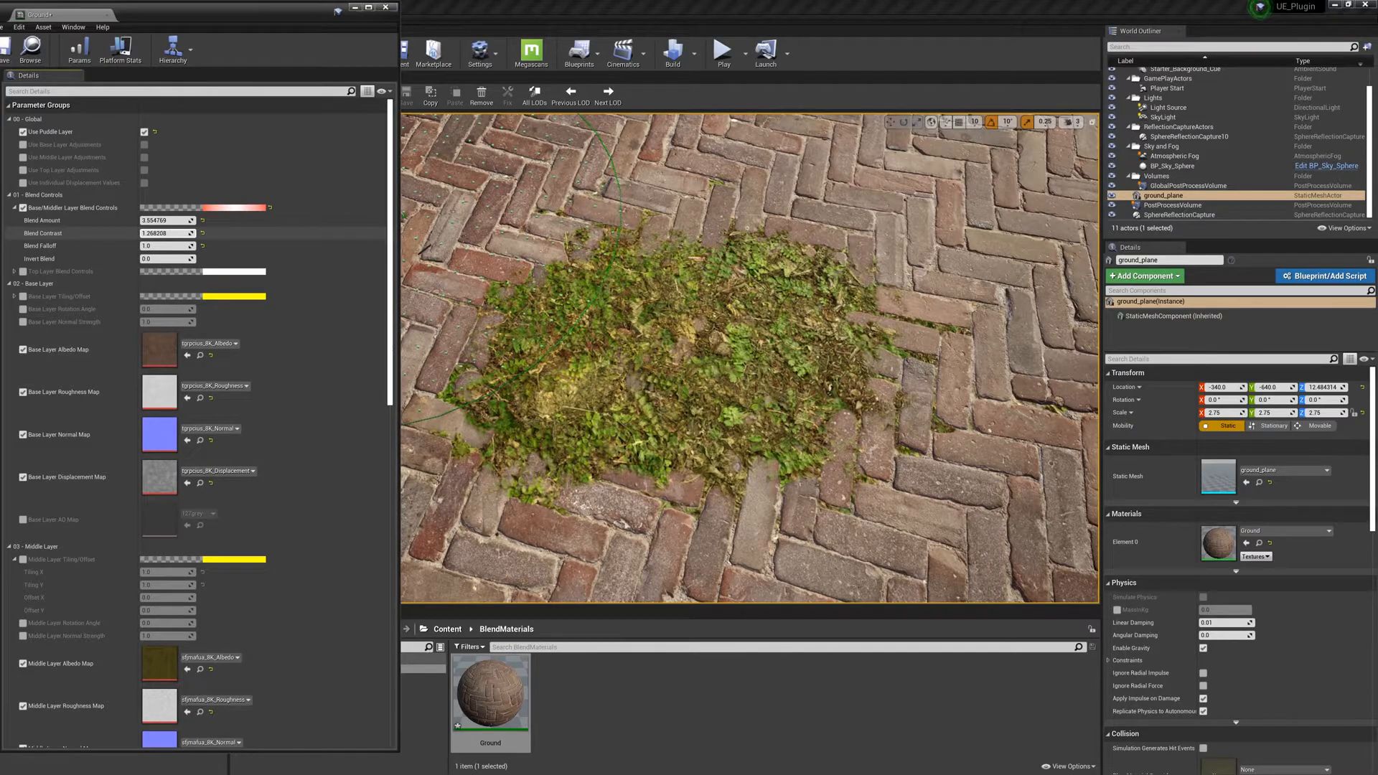
drag(192, 246, 195, 246)
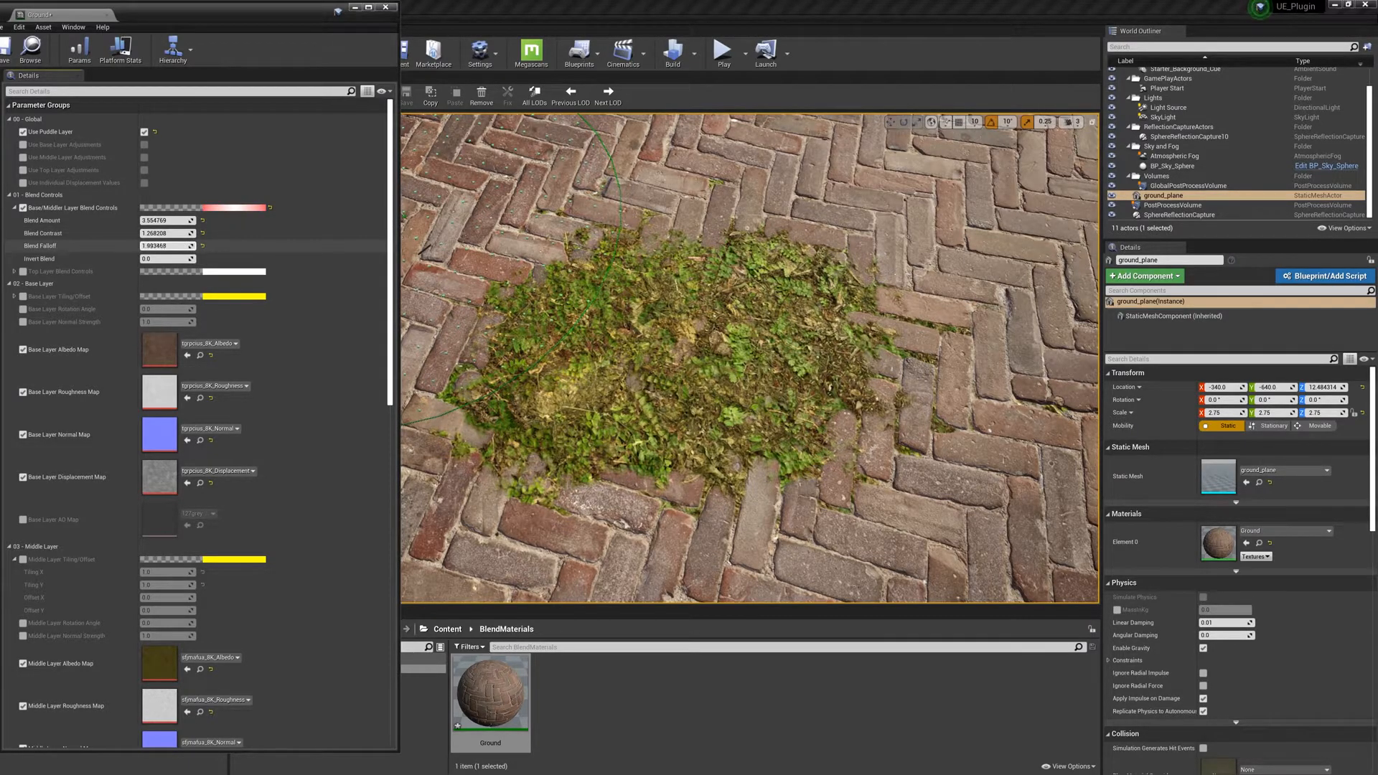
mouse_move(172, 247)
mouse_down()
mouse_move(159, 247)
mouse_move(239, 259)
mouse_move(188, 258)
mouse_up()
click(203, 259)
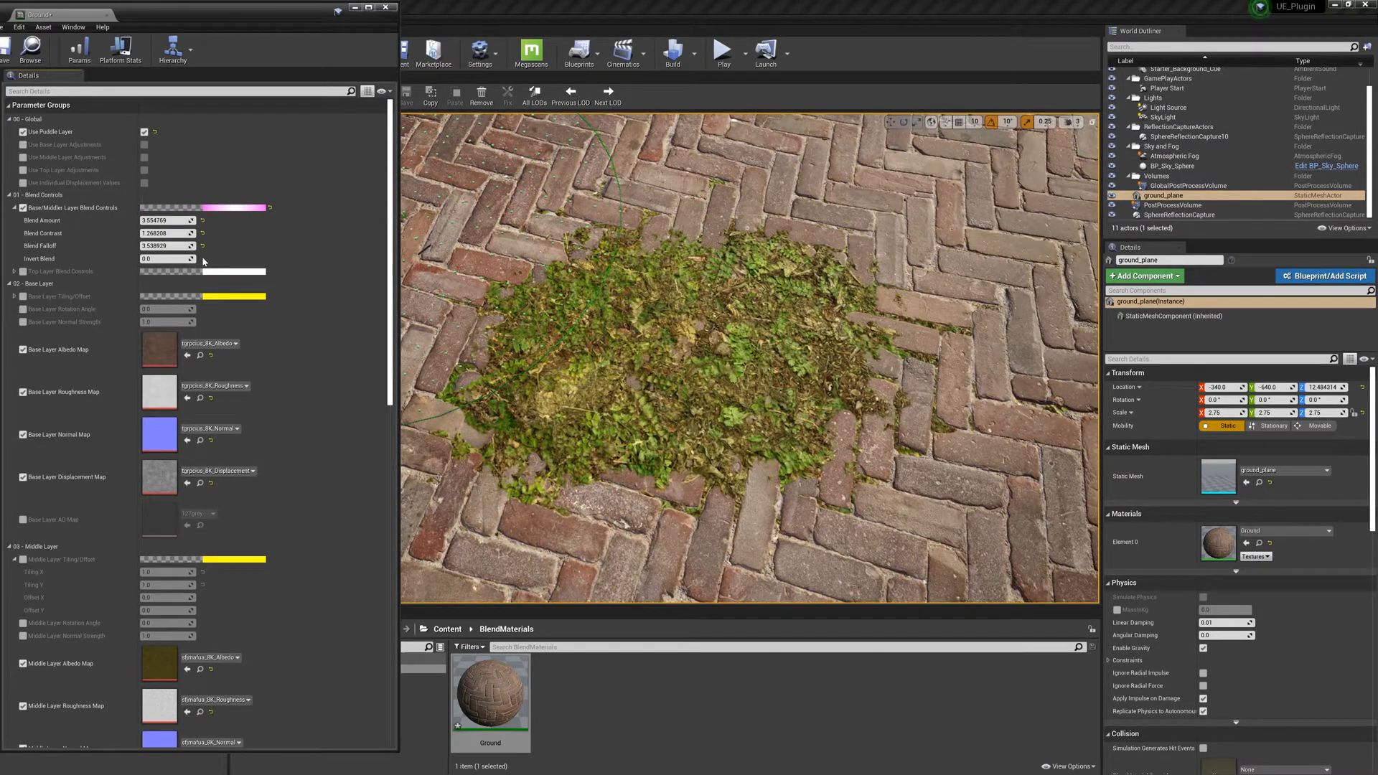
click(386, 7)
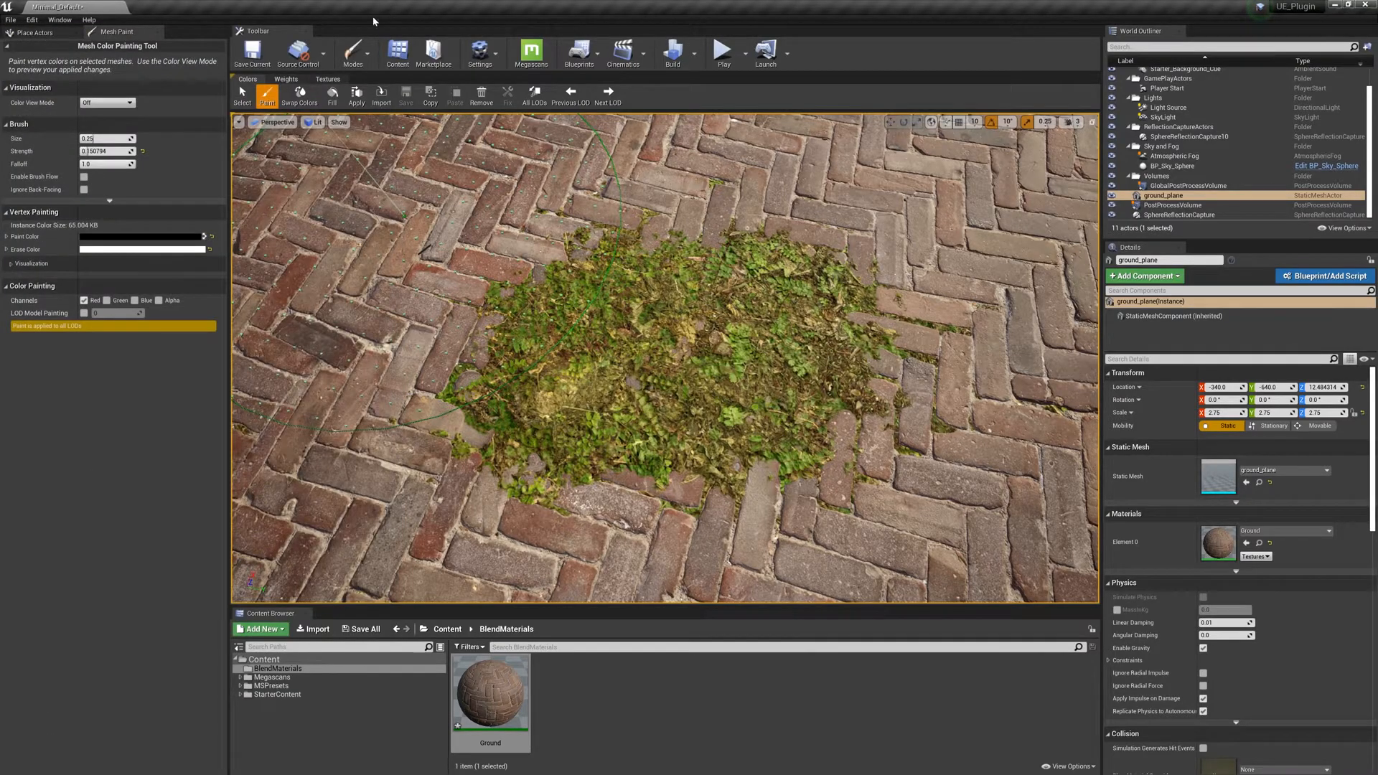
Reduce the brush size to about 0.142 and extend the moss outward across the surrounding bricks.
drag(108, 139, 95, 139)
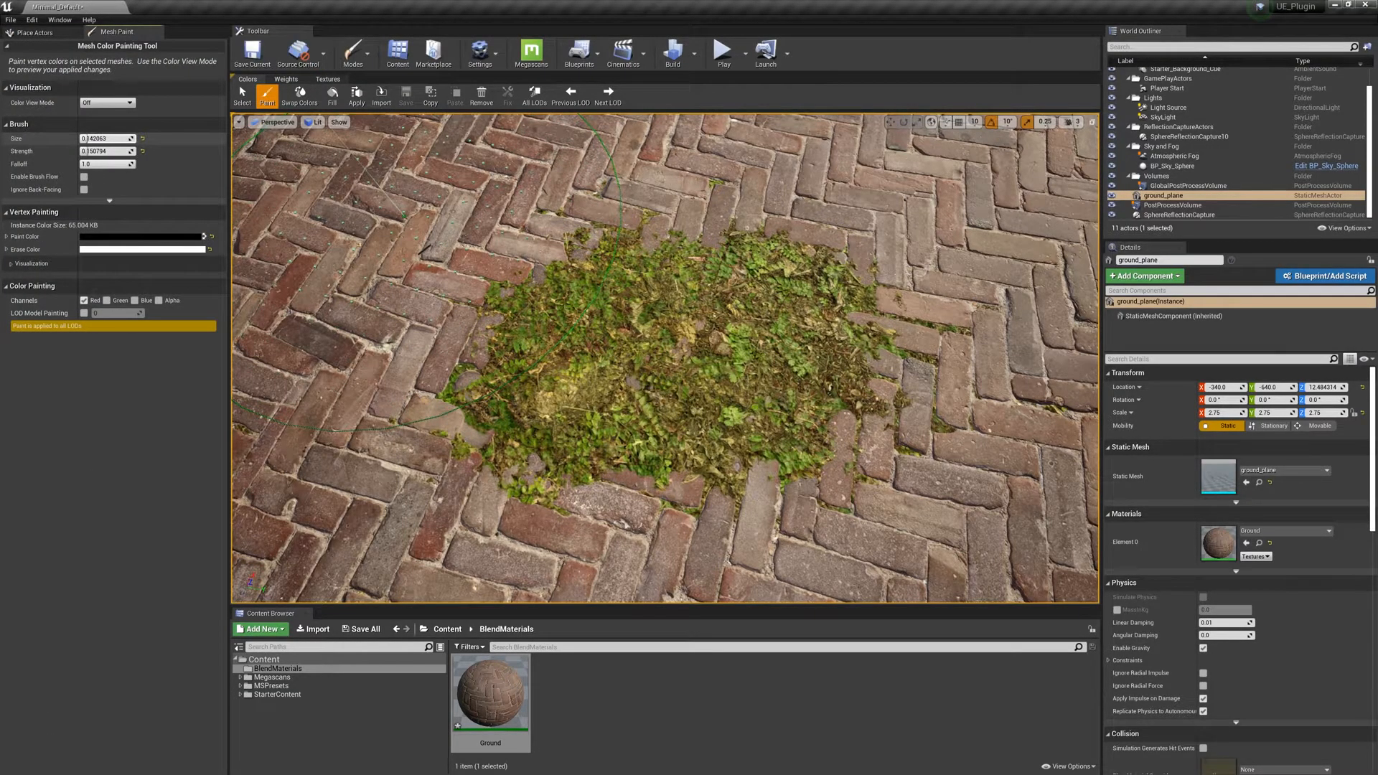
mouse_move(888, 430)
mouse_down()
mouse_move(961, 309)
mouse_move(933, 338)
mouse_move(955, 273)
mouse_move(768, 190)
mouse_up()
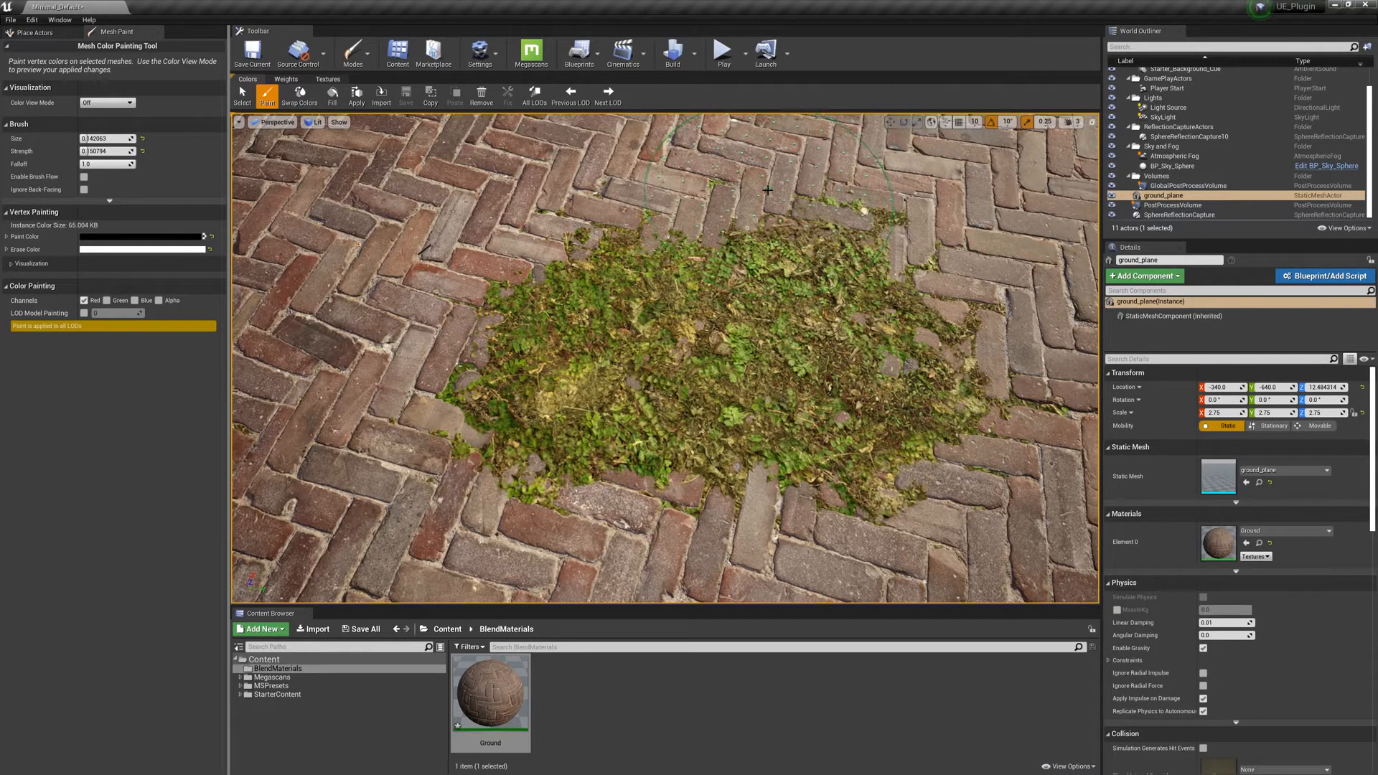
mouse_move(488, 288)
mouse_down()
mouse_move(357, 365)
mouse_move(459, 431)
mouse_move(387, 437)
mouse_move(574, 200)
mouse_move(488, 171)
mouse_move(502, 244)
mouse_move(431, 216)
mouse_move(647, 162)
mouse_move(668, 188)
mouse_up()
mouse_move(718, 344)
shift+mouse_down()
mouse_move(596, 294)
mouse_move(545, 323)
mouse_move(782, 388)
shift+mouse_up()
mouse_move(861, 488)
mouse_down()
mouse_move(788, 552)
mouse_move(984, 474)
mouse_move(746, 553)
mouse_move(536, 516)
mouse_move(359, 402)
mouse_move(617, 545)
mouse_move(495, 532)
mouse_move(890, 410)
mouse_up()
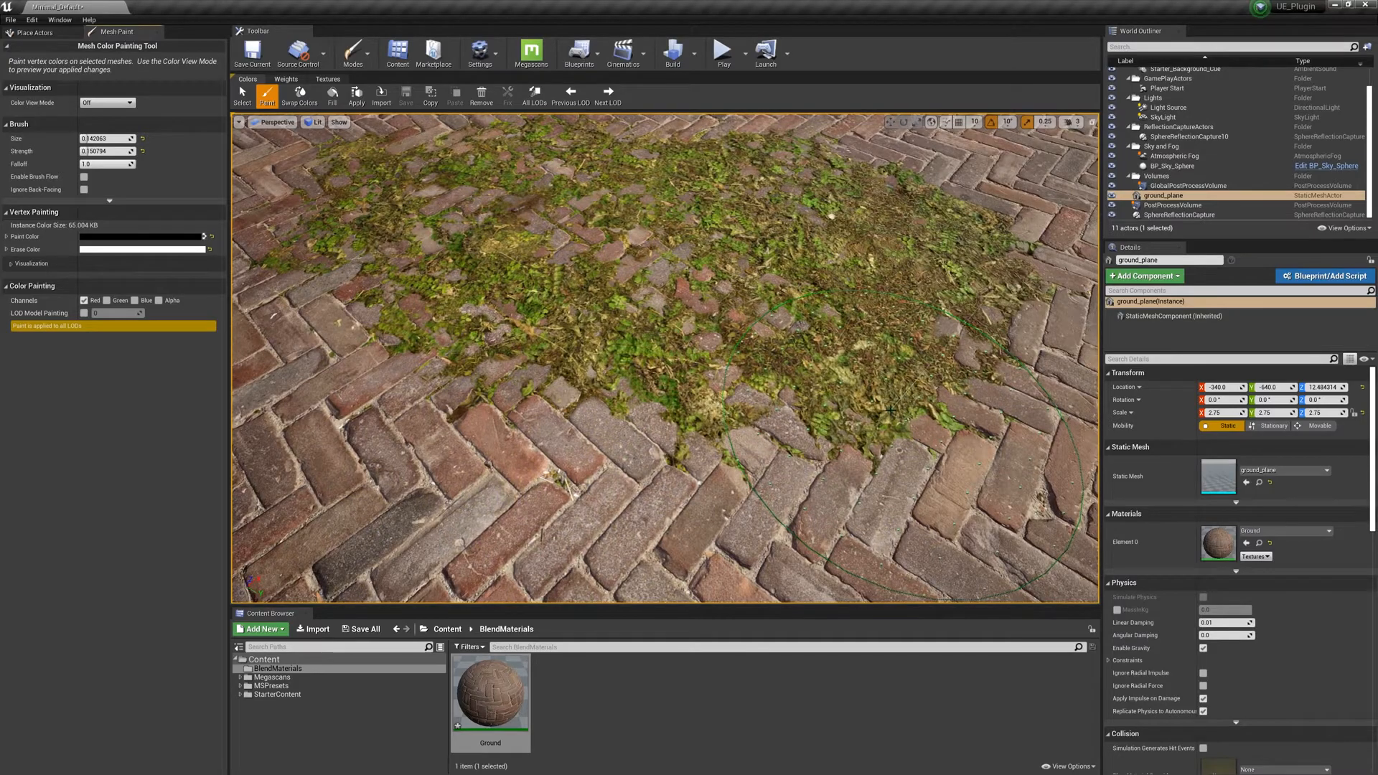
Limit painting to the Green channel only and paint dirt patches along the near edge of the moss.
click(84, 300)
click(106, 300)
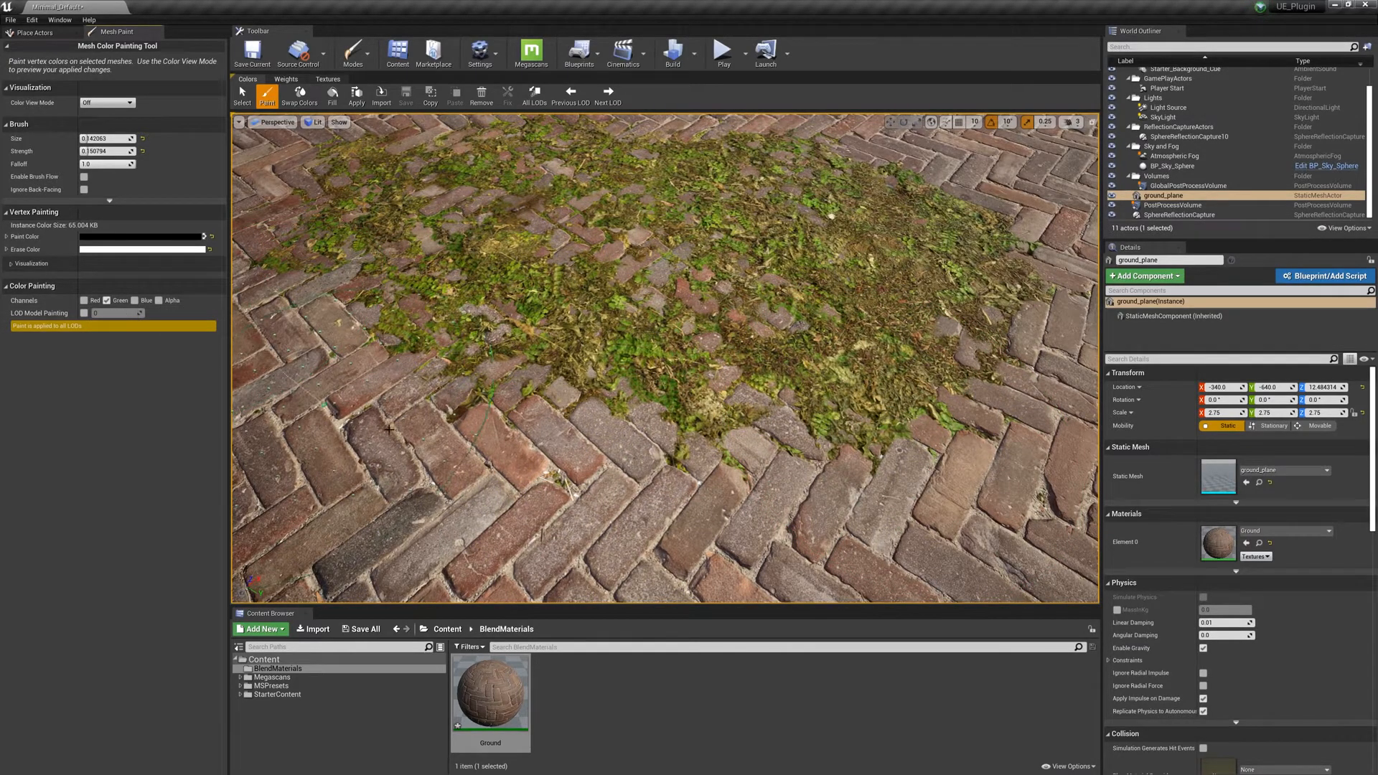
mouse_move(545, 431)
mouse_down()
mouse_move(631, 466)
mouse_move(883, 488)
mouse_move(441, 408)
mouse_up()
Set the Top Layer Blend Amount to about 2.86, Blend Contrast to 1.42 and Blend Falloff to 1.79, and paint more dirt beside the moss.
double_click(490, 693)
drag(189, 284, 215, 309)
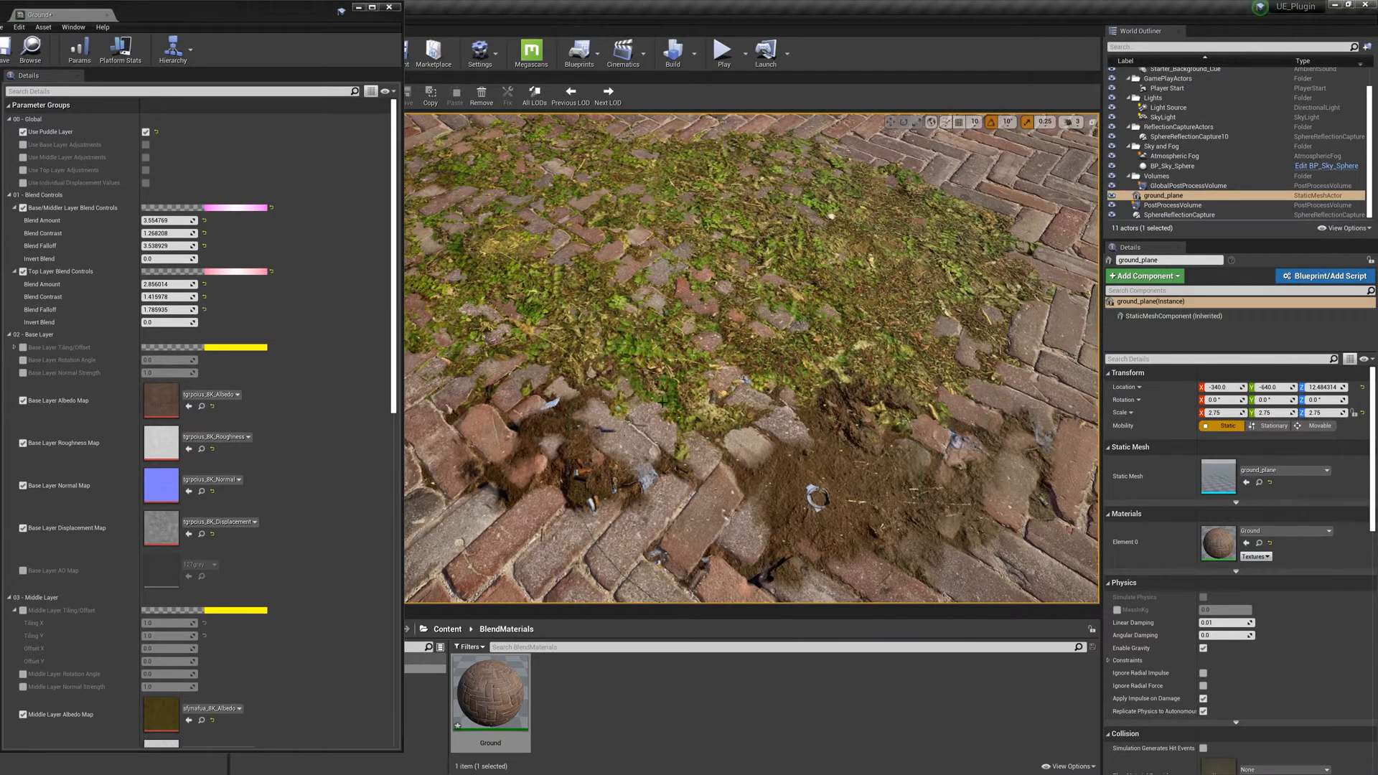
mouse_move(747, 429)
alt+mouse_down()
mouse_move(549, 365)
mouse_move(610, 381)
mouse_move(797, 330)
mouse_move(761, 380)
mouse_move(714, 287)
mouse_move(901, 337)
mouse_move(861, 316)
alt+mouse_up()
alt+drag(861, 315, 858, 305)
mouse_move(746, 359)
mouse_down()
mouse_move(686, 373)
mouse_move(840, 296)
mouse_up()
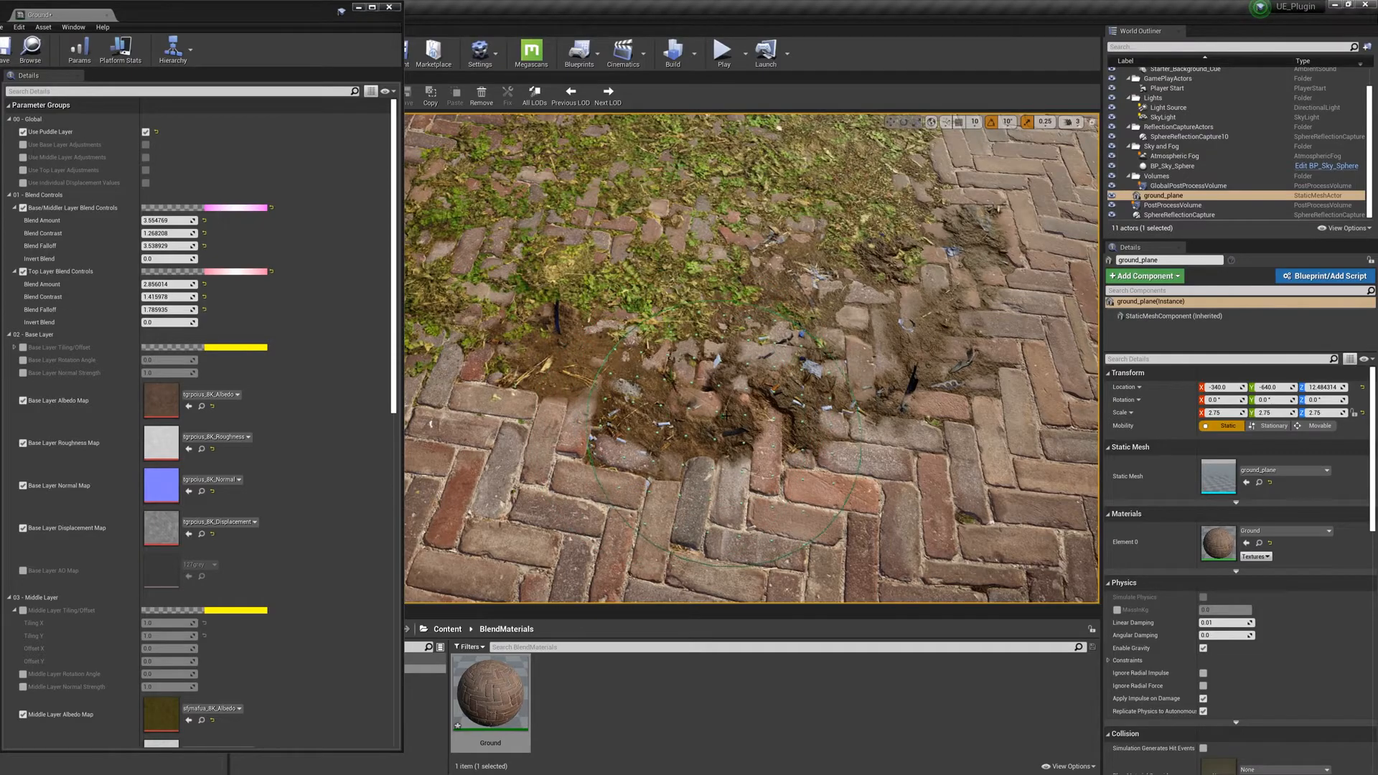
Turn on Use Top Layer Adjustments and set the top layer's Tiling X and Tiling Y to 1.5.
click(22, 172)
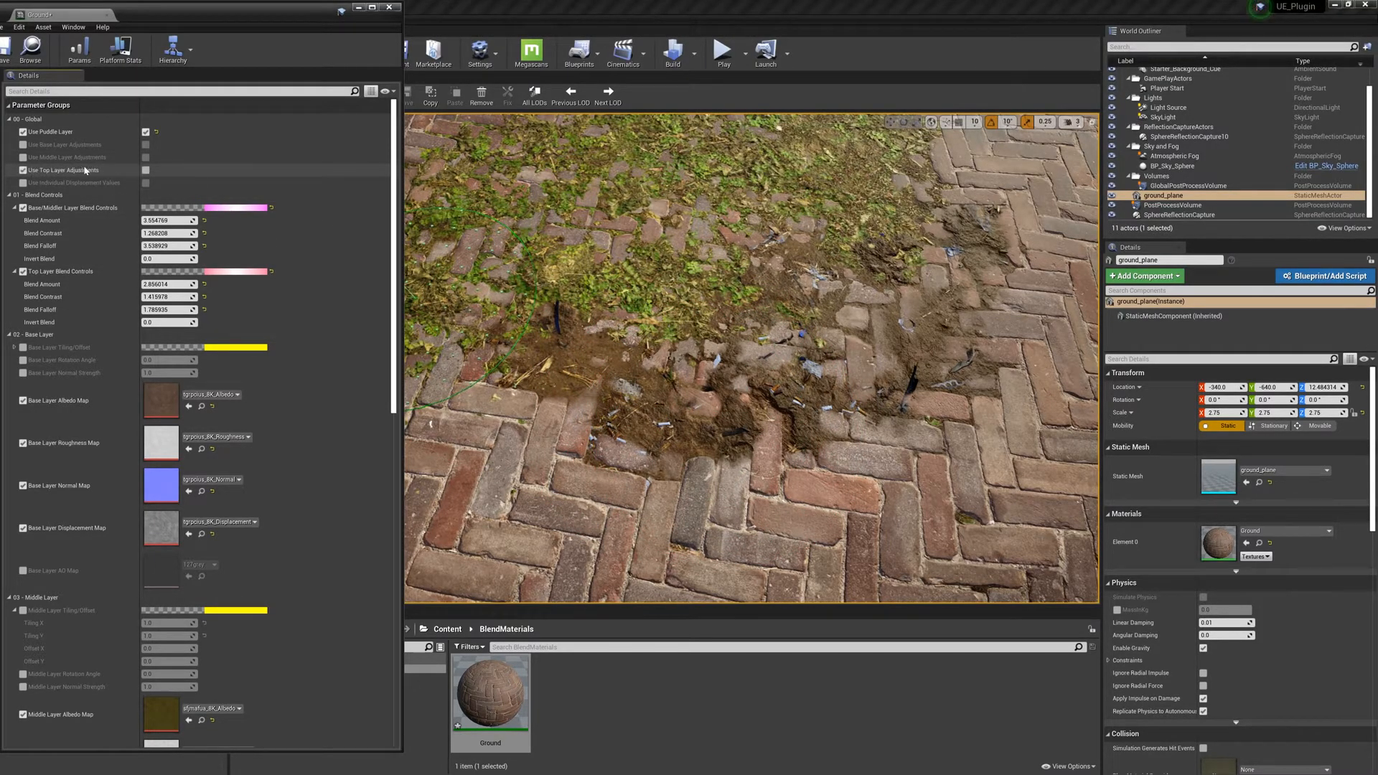
click(146, 170)
scroll(281, 344, down, 2)
scroll(280, 346, down, 15)
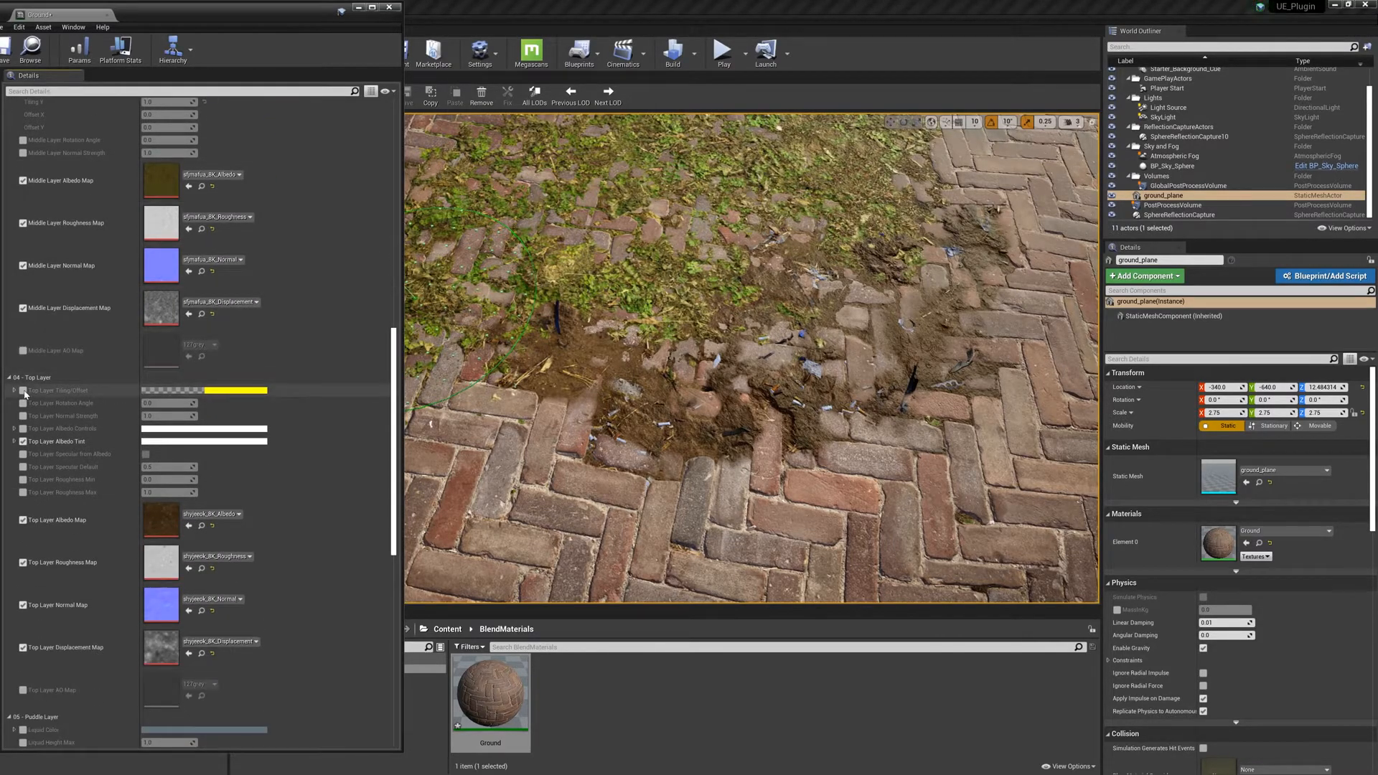
click(23, 391)
click(15, 391)
click(167, 404)
text(1.5)
key(Tab)
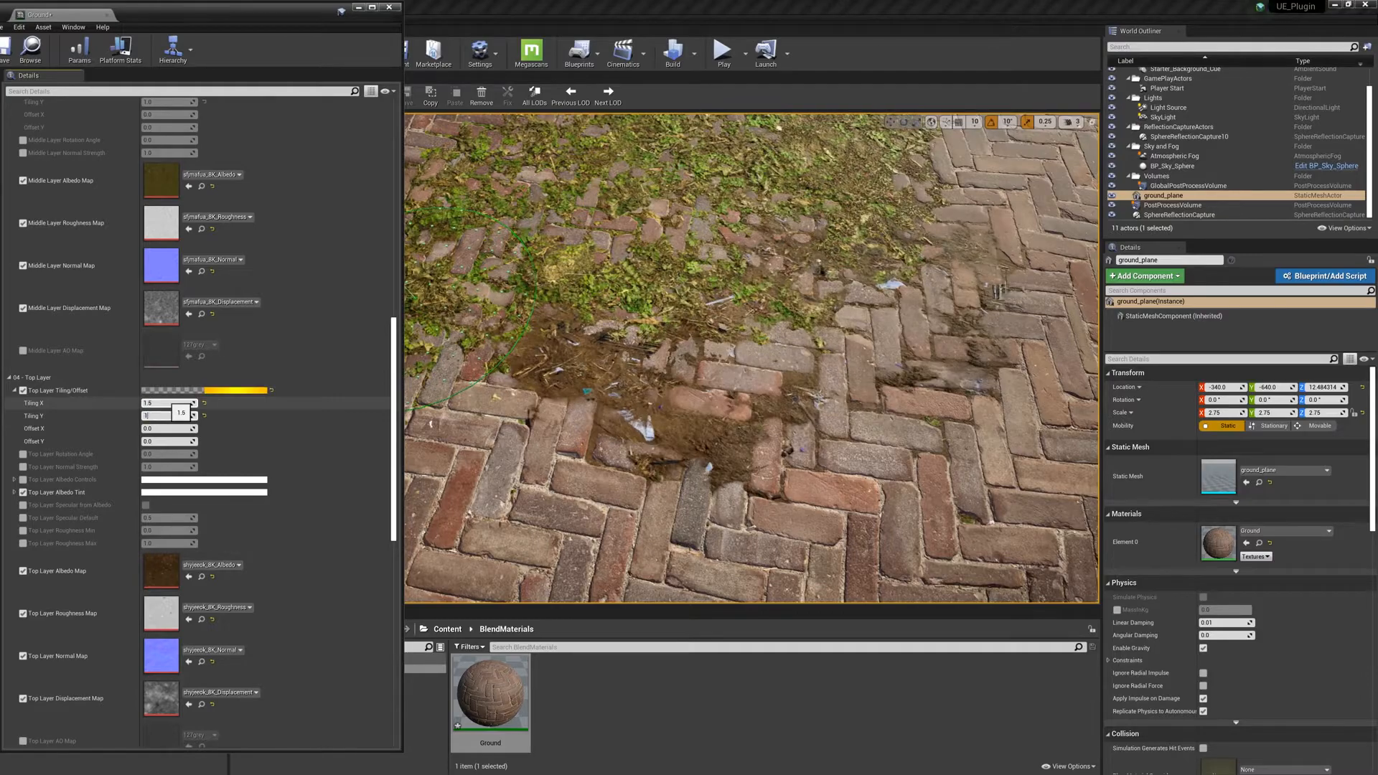
text(1.5)
key(Tab)
Set the Top Layer Normal Strength to 1.5, and the top layer albedo Saturation to about 0.66 and Brightness to about 1.91.
click(23, 467)
click(166, 468)
text(1)
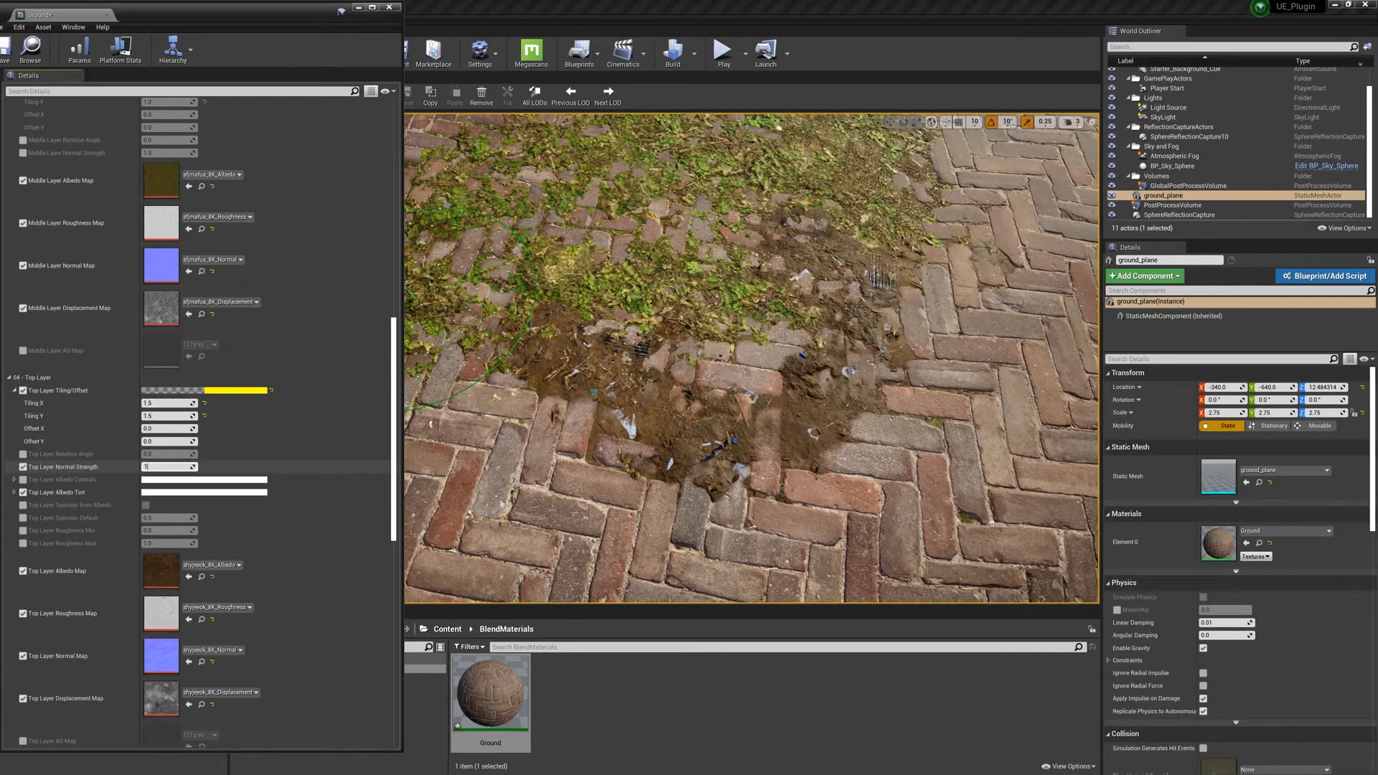
click(23, 479)
click(15, 479)
drag(194, 493, 169, 492)
drag(169, 505, 194, 505)
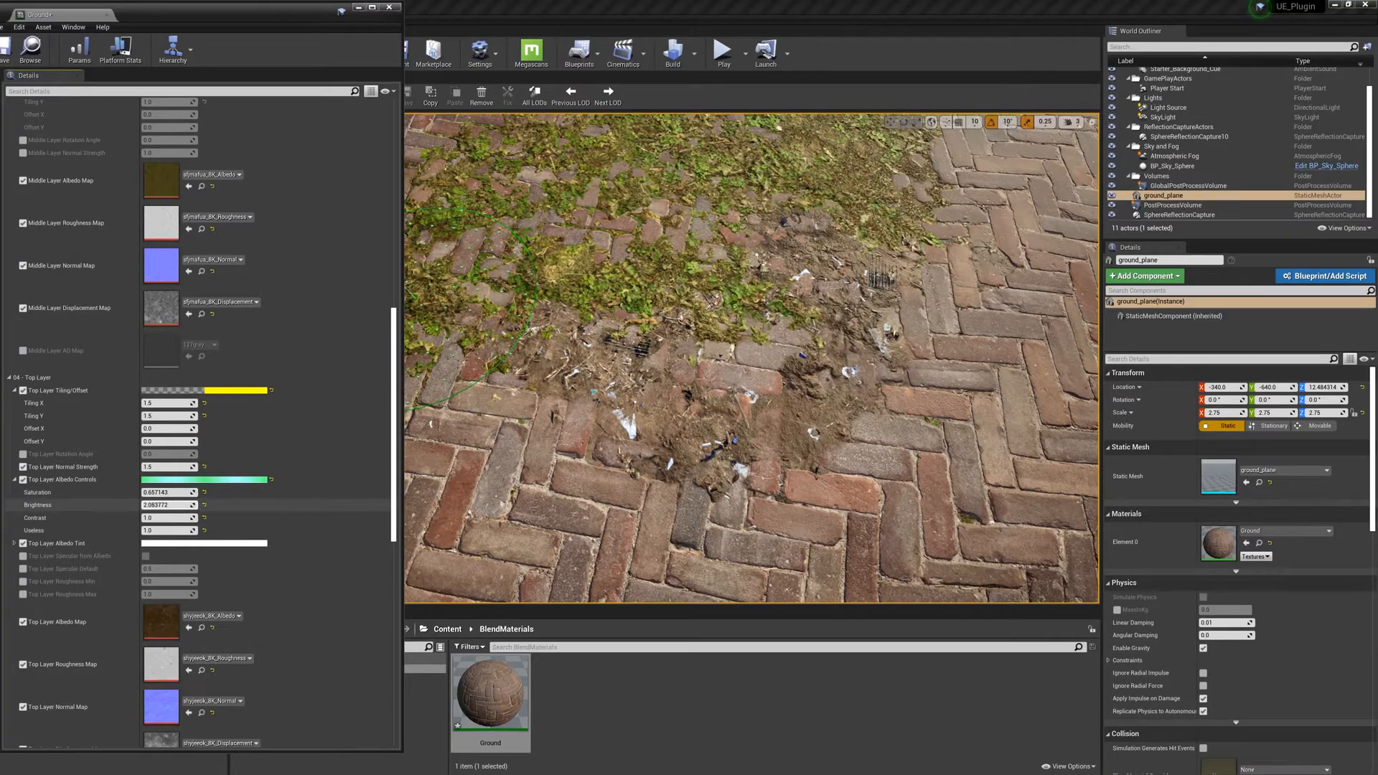
Change the Top Layer Albedo Tint to a light orange, sRGB hex FFE0A6FF.
click(203, 543)
drag(249, 591, 257, 599)
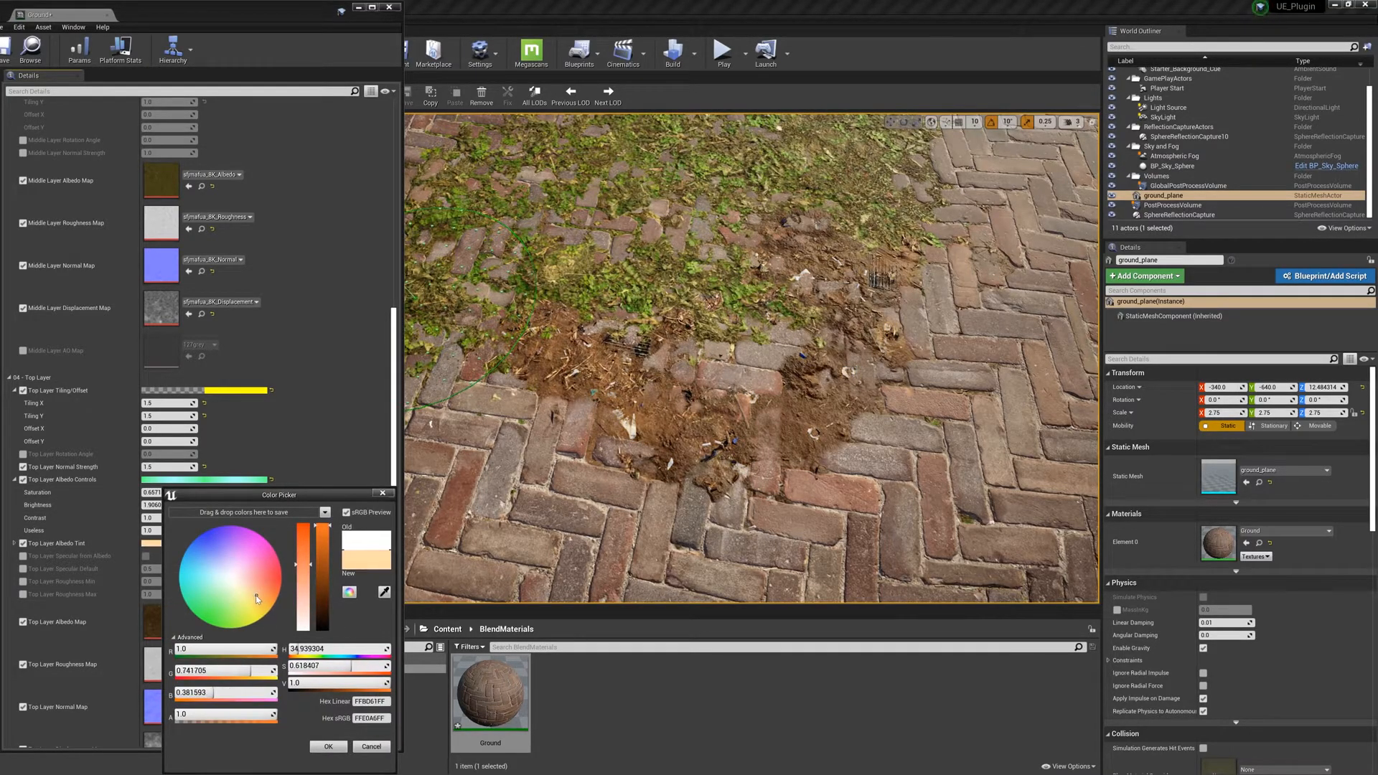
click(335, 747)
Paint additional dirt over the bricks and along the moss edge to enlarge the dirt patch.
mouse_move(953, 387)
mouse_down()
mouse_move(865, 413)
mouse_move(747, 366)
mouse_up()
shift+drag(639, 452, 567, 359)
mouse_move(824, 345)
alt+mouse_down()
mouse_move(761, 344)
mouse_move(811, 344)
mouse_move(796, 402)
mouse_move(875, 381)
mouse_move(895, 408)
mouse_move(880, 416)
mouse_move(911, 402)
mouse_move(717, 402)
mouse_move(782, 424)
alt+mouse_up()
drag(818, 196, 853, 180)
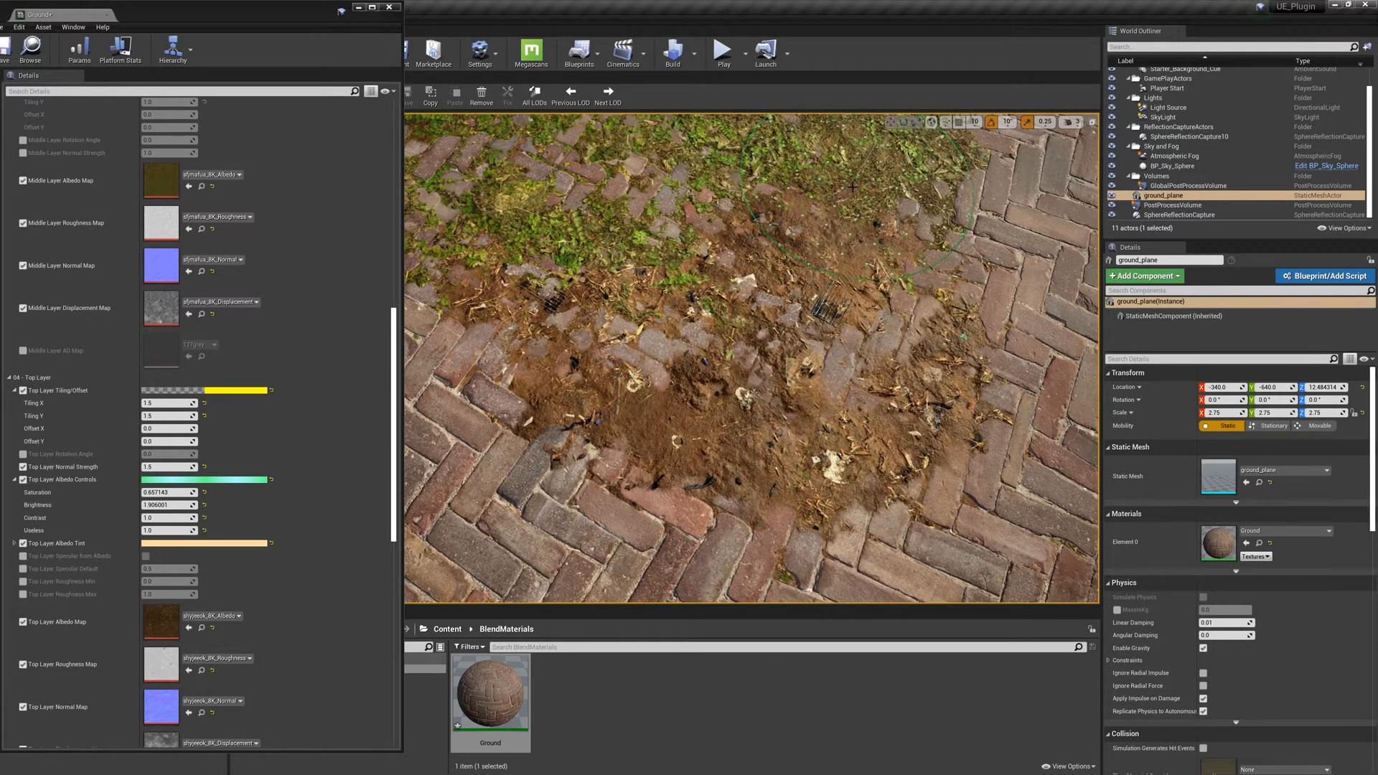
Paint further dirt across the moss and herringbone bricks of the ground plane.
mouse_move(811, 265)
mouse_down()
mouse_move(610, 266)
mouse_move(574, 302)
mouse_up()
alt+drag(574, 301, 718, 287)
drag(710, 420, 662, 369)
alt+drag(744, 190, 692, 495)
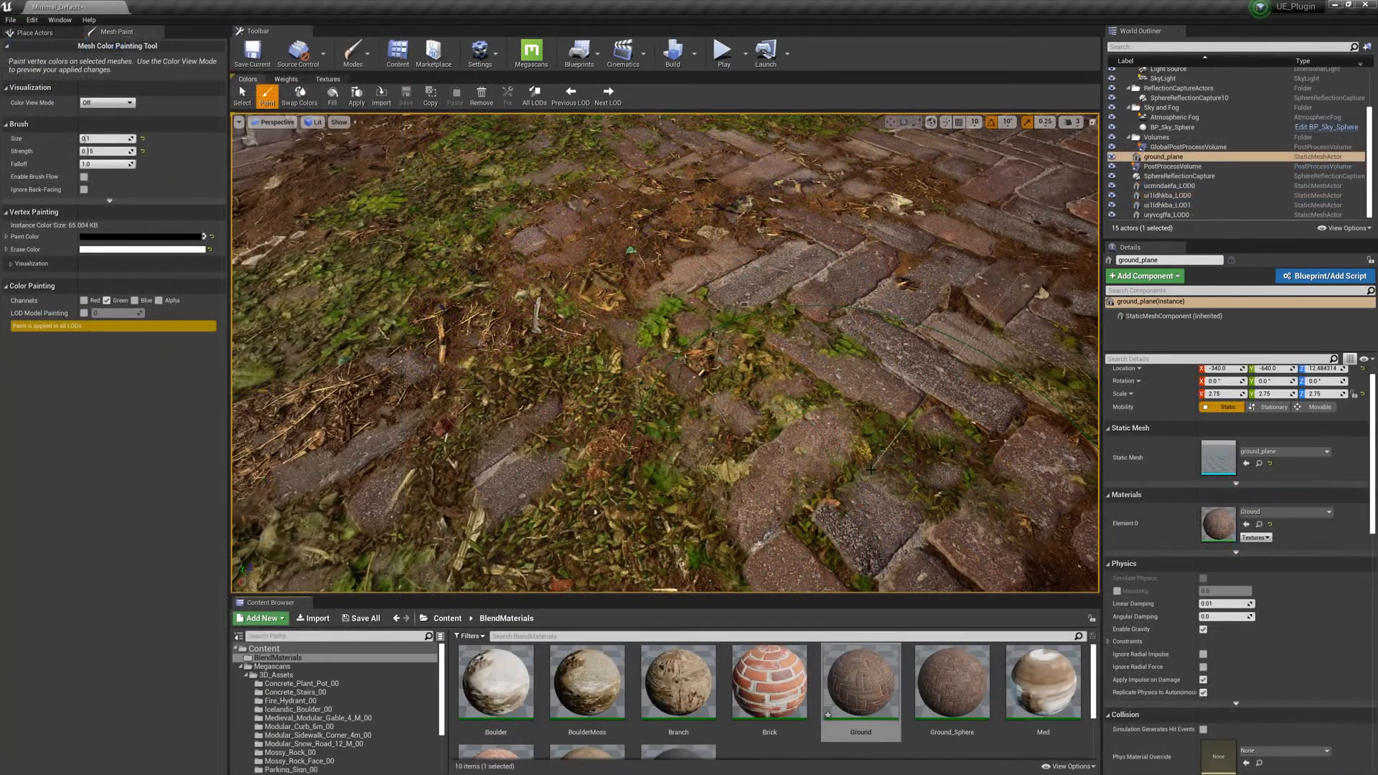
Turn on Use Puddle Layer in the Ground material and paint a puddle across the moss and bricks using only the Blue channel.
double_click(1218, 523)
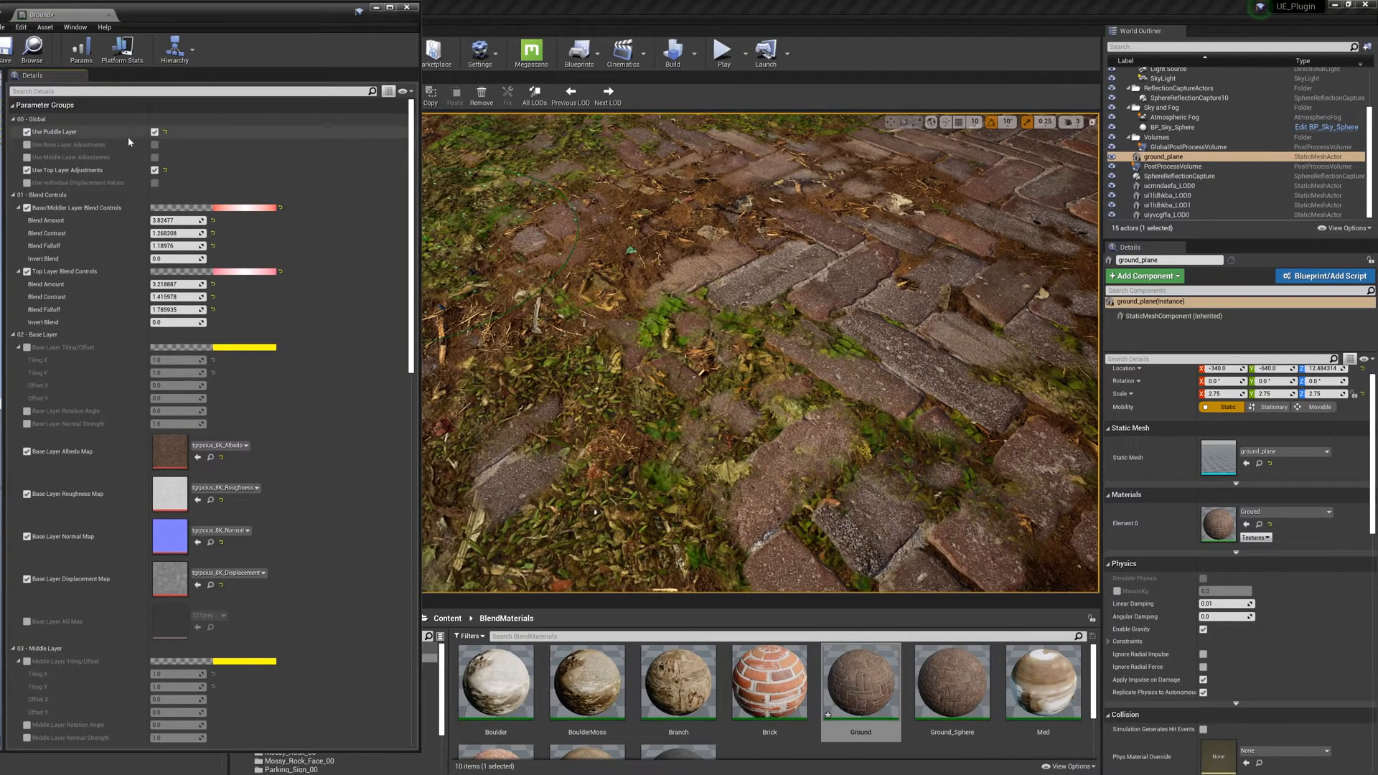
click(414, 9)
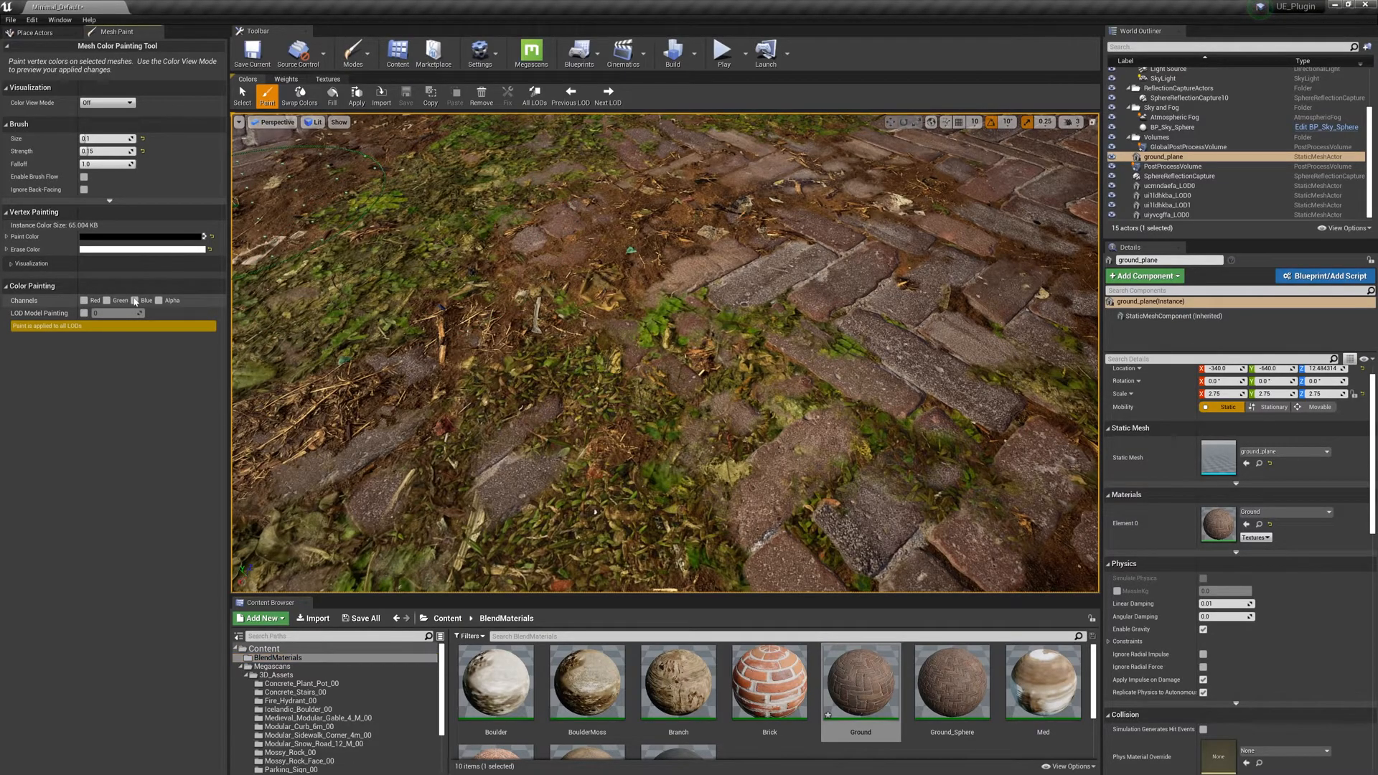
mouse_move(750, 331)
mouse_down()
mouse_move(697, 323)
mouse_move(506, 208)
mouse_move(682, 247)
mouse_move(451, 234)
mouse_move(718, 272)
mouse_move(546, 165)
mouse_move(754, 309)
mouse_move(567, 426)
mouse_move(498, 169)
mouse_up()
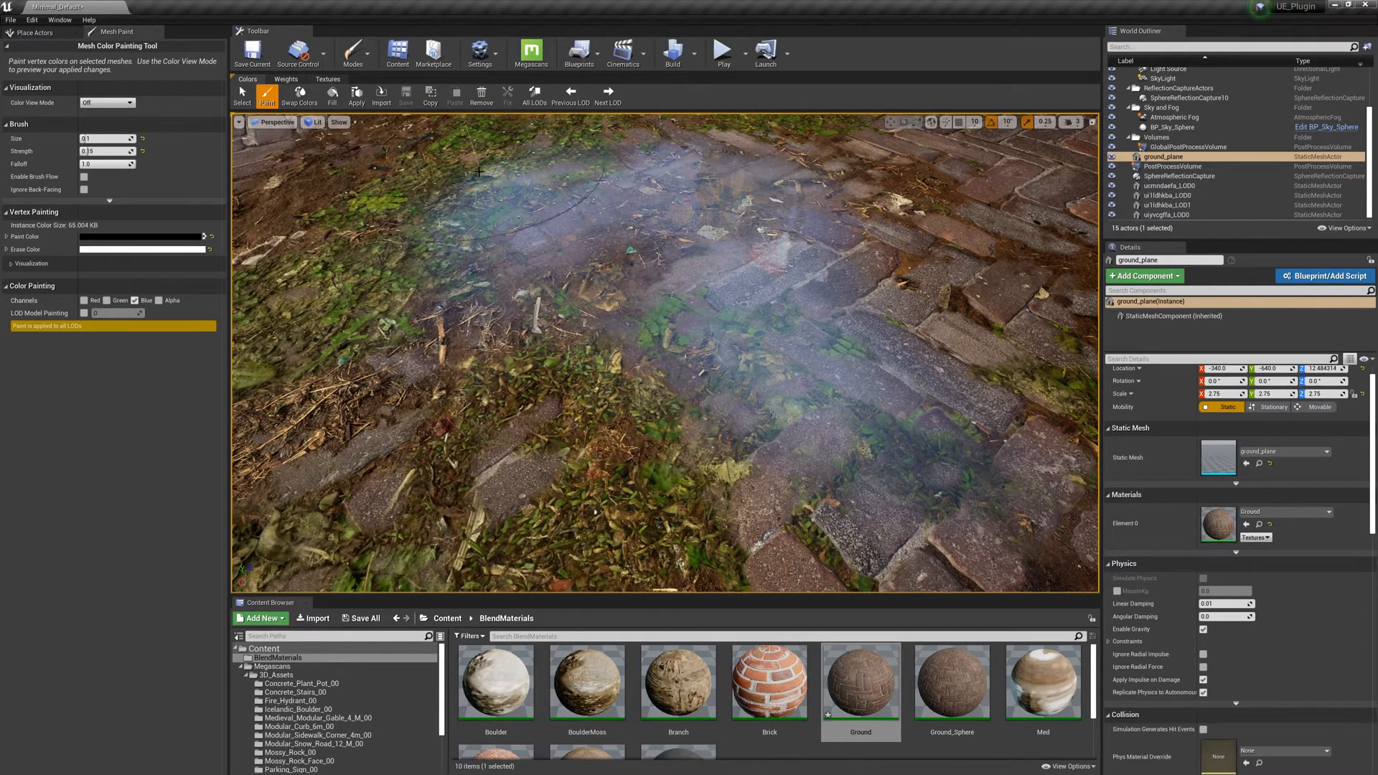
Override the puddle layer's Liquid Color in the Ground material with a muddy brown, sRGB hex 7B6352FF.
double_click(1218, 523)
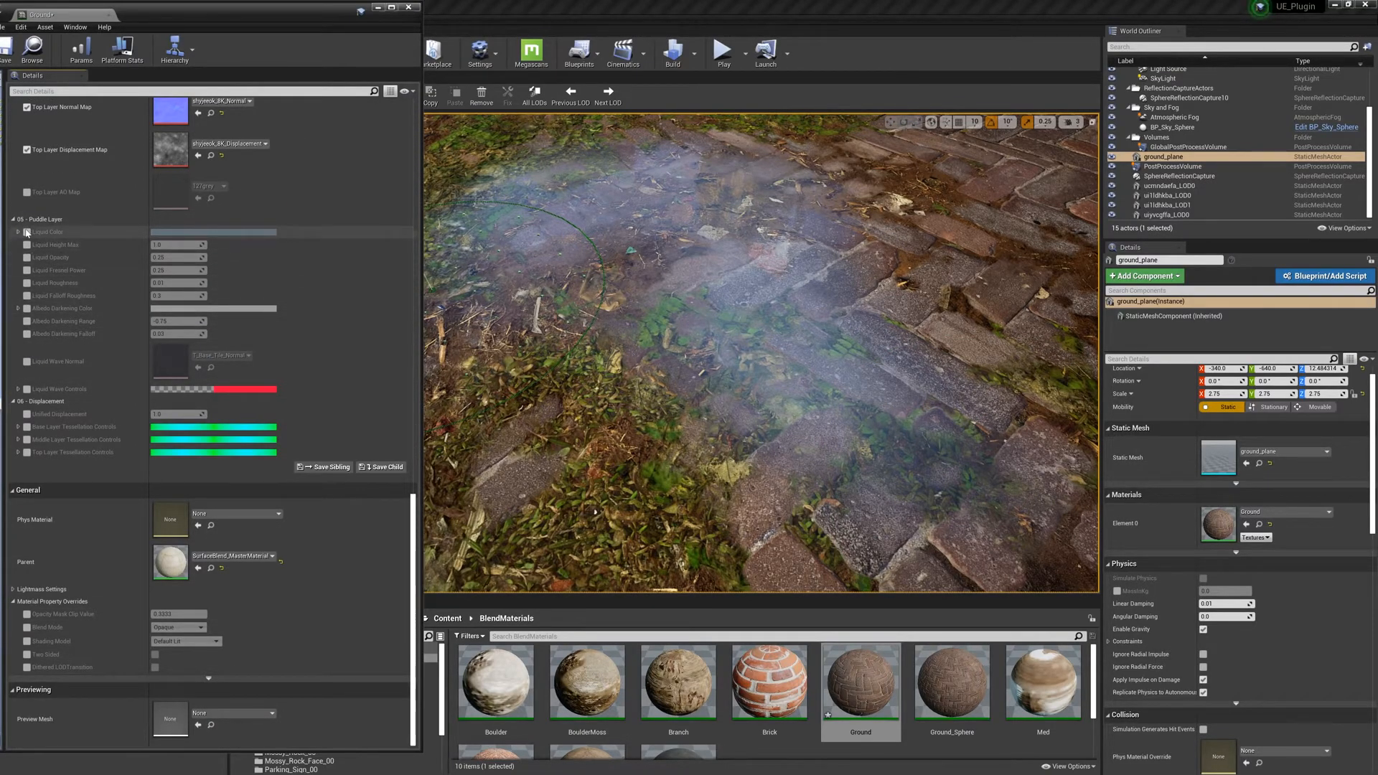
click(172, 231)
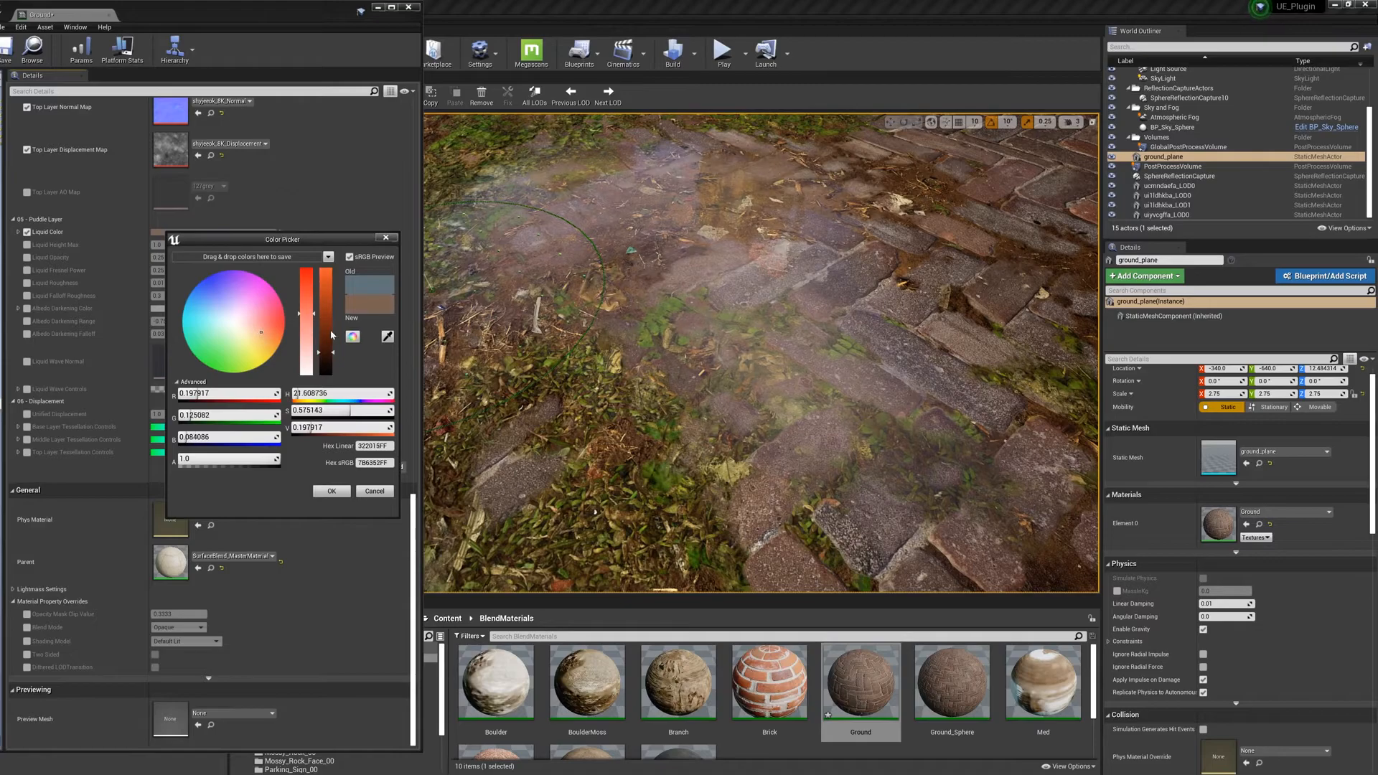
click(331, 491)
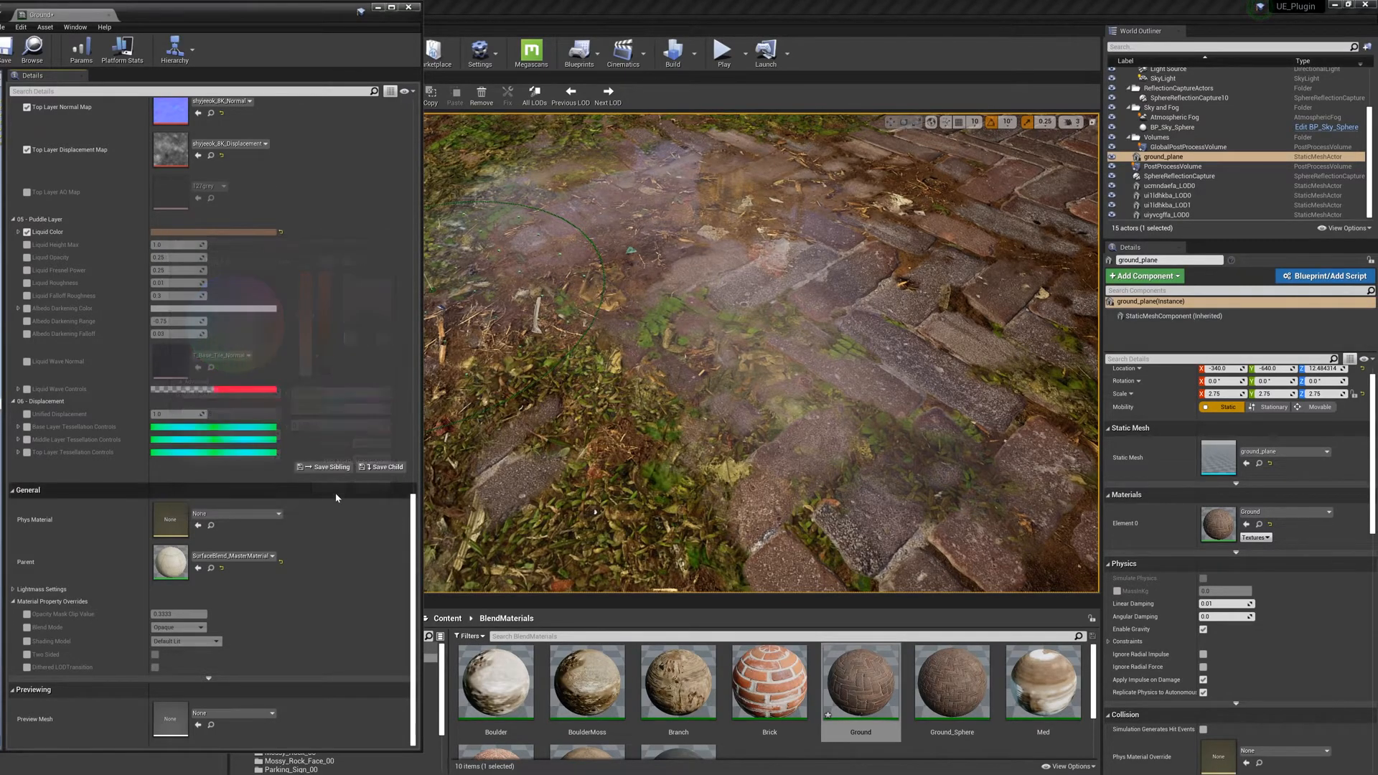
Set the puddle layer's Liquid Height Max to about -0.14 and its Liquid Opacity to about 0.89.
drag(176, 245, 156, 245)
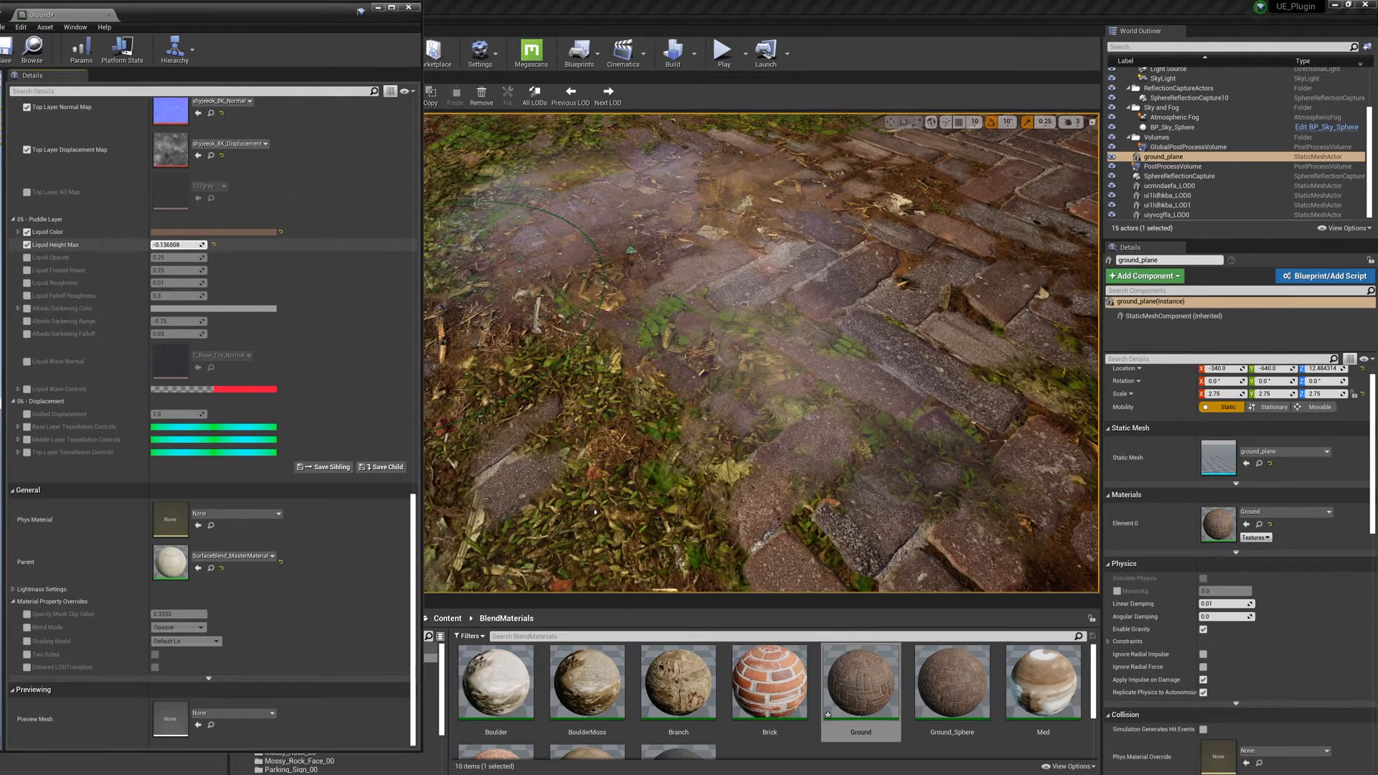
click(28, 257)
drag(207, 259, 233, 258)
Darken the puddle's Liquid Color to sRGB hex 5A483BFF.
click(213, 232)
drag(392, 337, 400, 362)
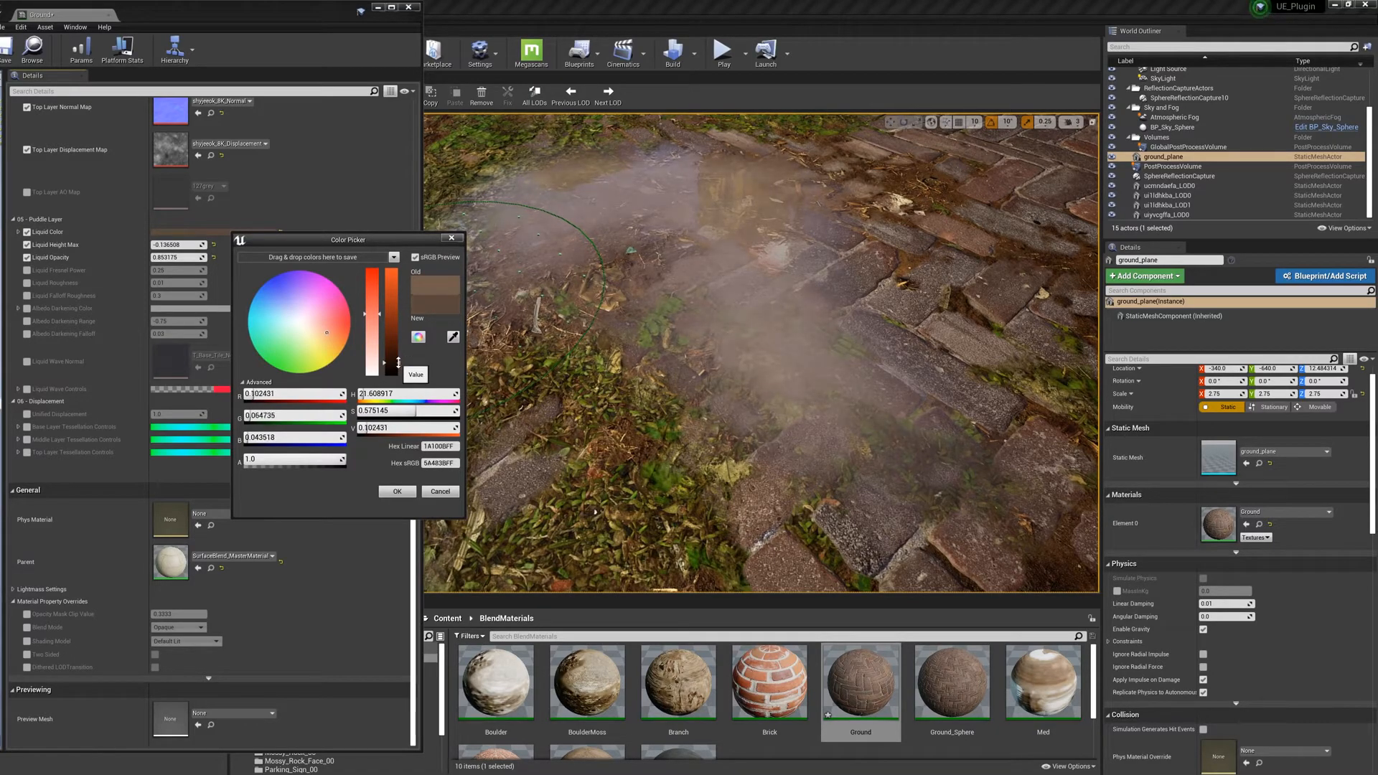
click(396, 492)
Paint the red-channel blend layer over the upright brick wall in several places.
drag(755, 207, 791, 361)
mouse_move(576, 210)
mouse_down()
mouse_move(775, 338)
mouse_move(815, 317)
mouse_move(763, 308)
mouse_up()
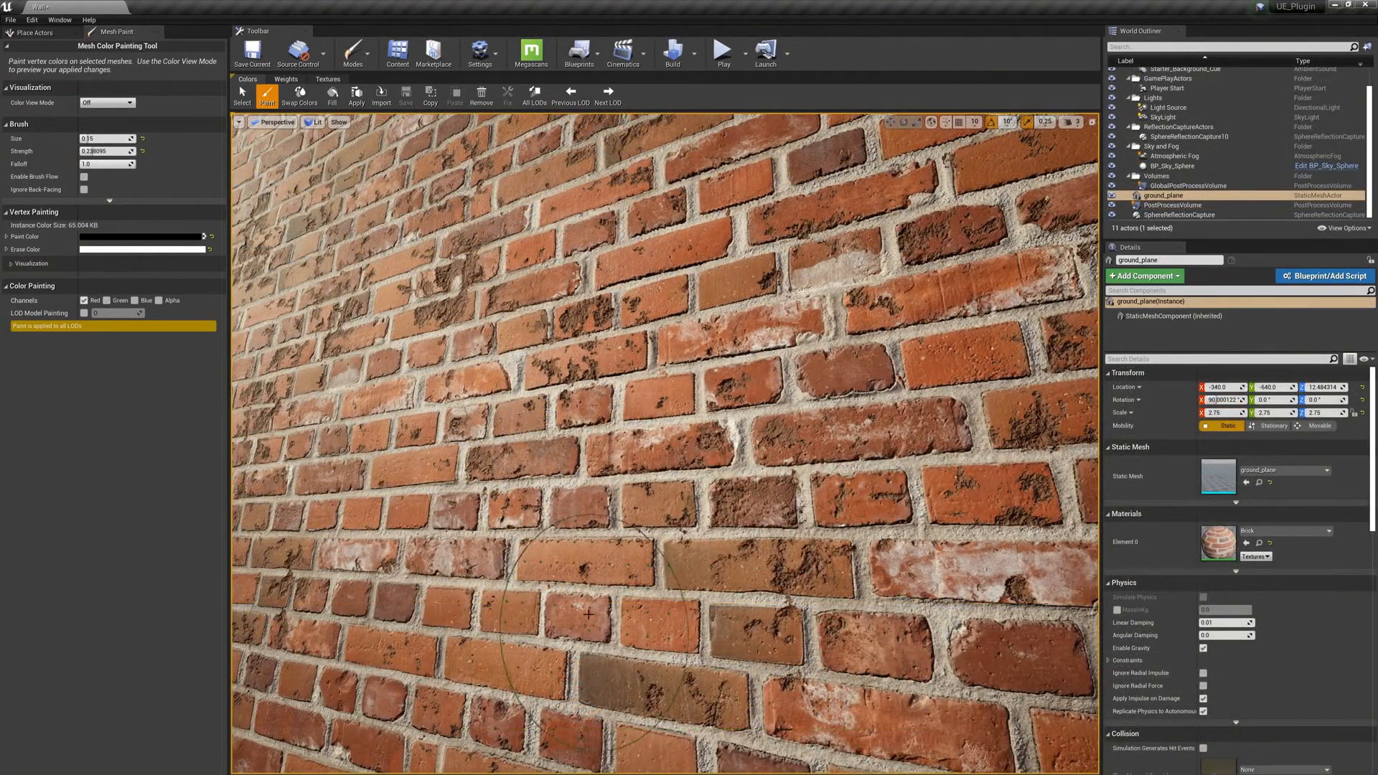
click(516, 616)
click(562, 164)
click(525, 576)
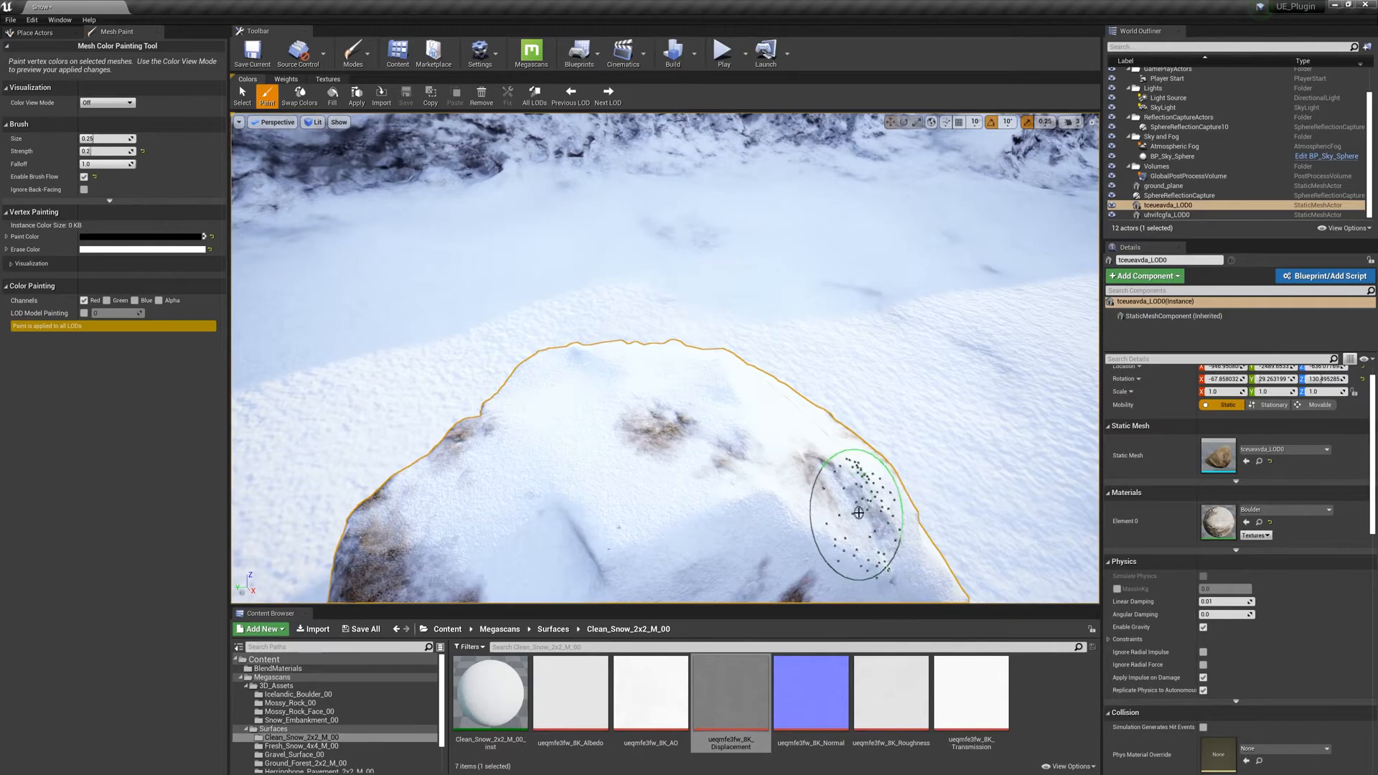
Paint damaged, muddy ground over the asphalt road and its yellow lines using the Green channel.
drag(615, 400, 545, 445)
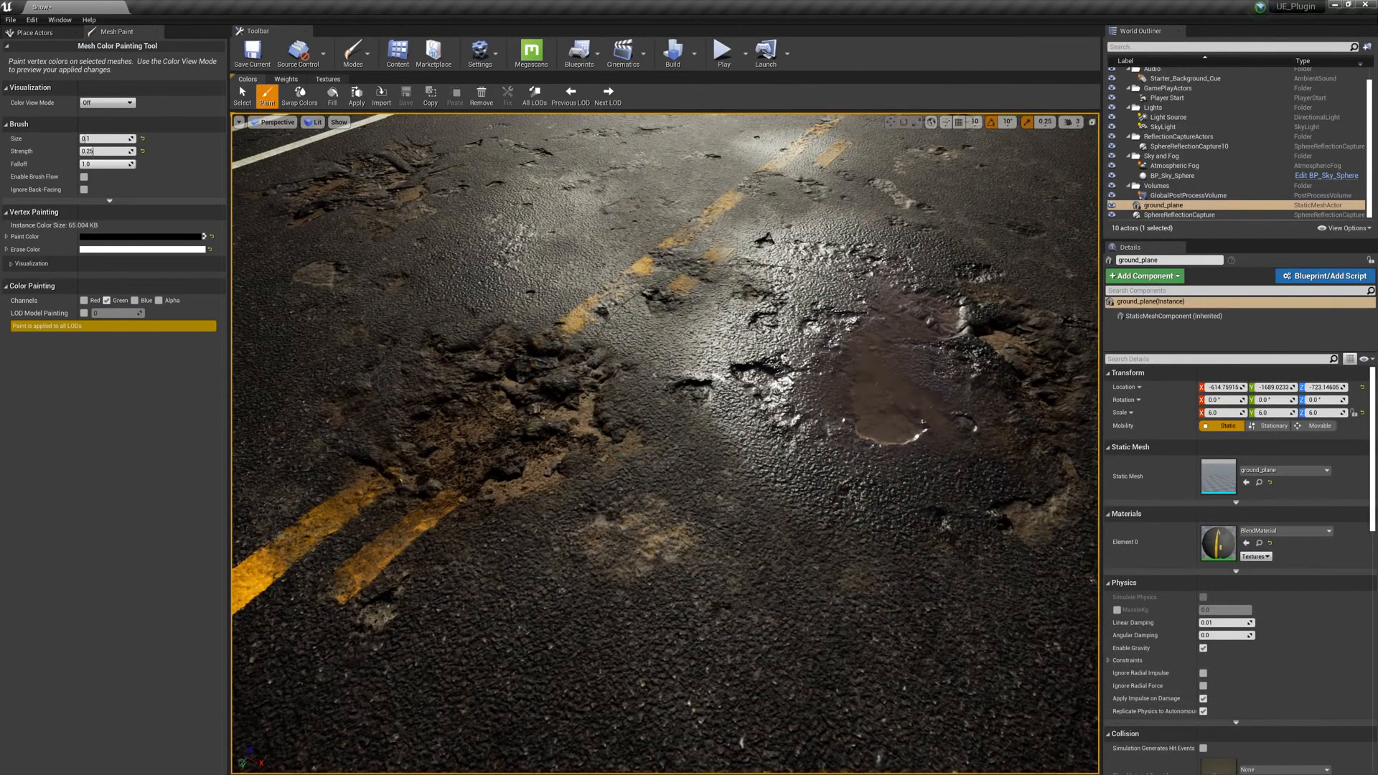
mouse_move(639, 409)
mouse_down()
mouse_move(707, 438)
mouse_move(725, 308)
mouse_move(618, 222)
mouse_move(483, 228)
mouse_move(527, 219)
mouse_up()
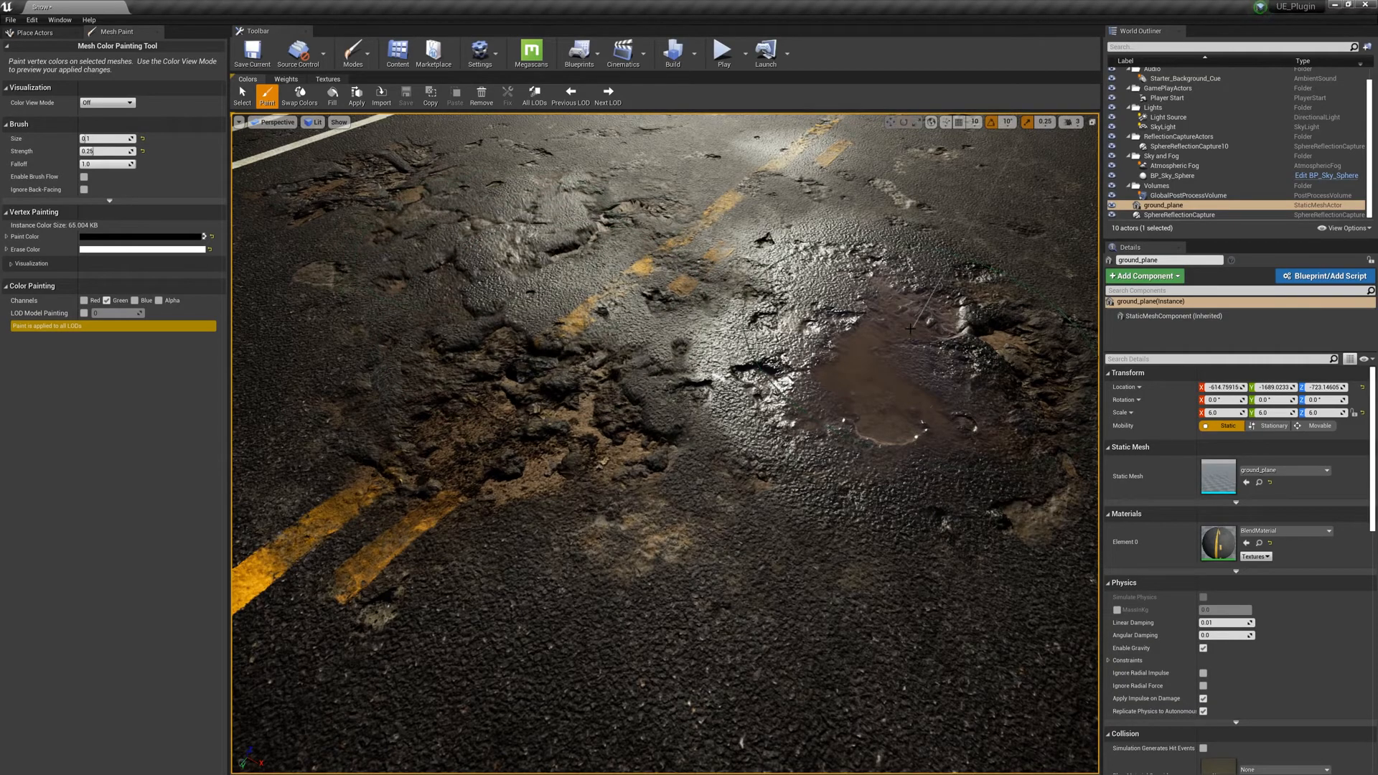
mouse_move(824, 676)
mouse_down()
mouse_move(797, 610)
mouse_move(710, 567)
mouse_move(479, 607)
mouse_up()
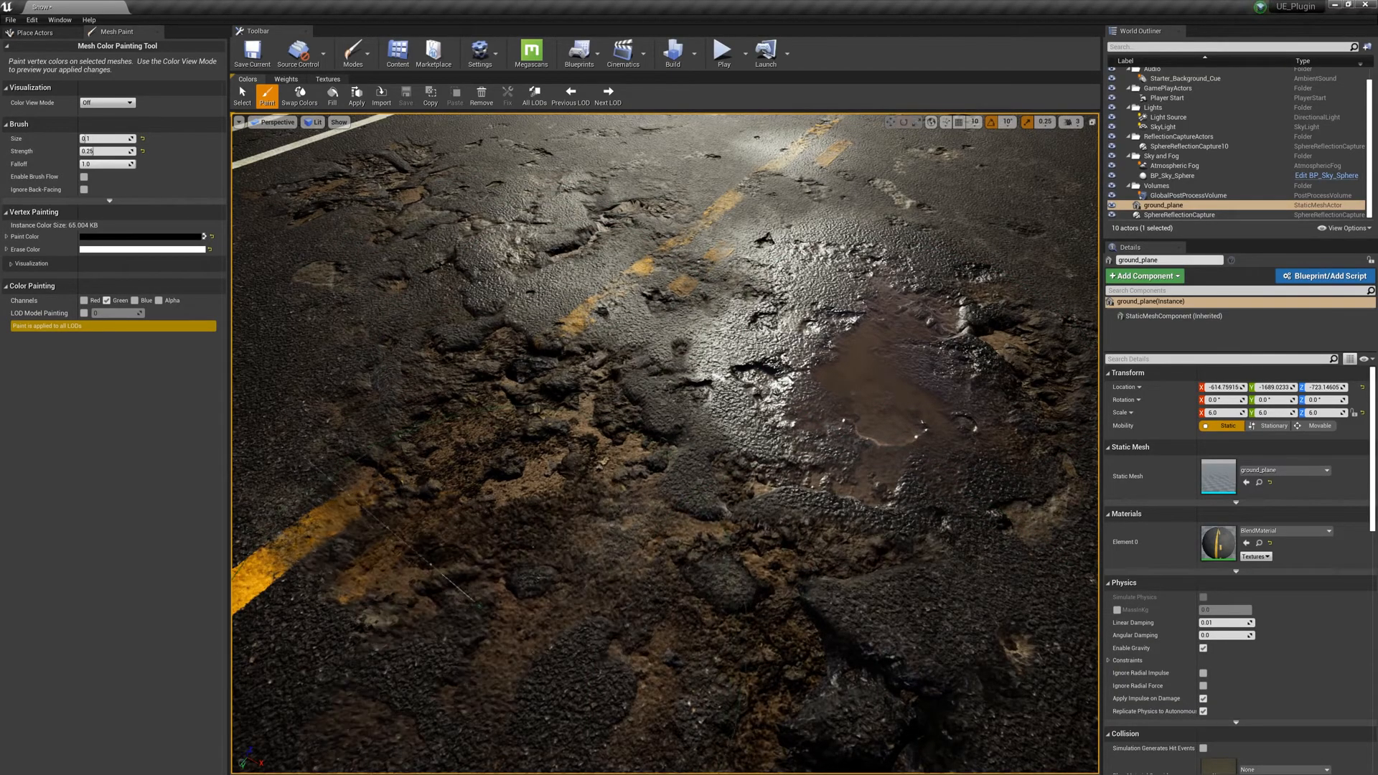
drag(748, 200, 718, 195)
mouse_move(537, 428)
mouse_down()
mouse_move(510, 457)
mouse_move(716, 443)
mouse_up()
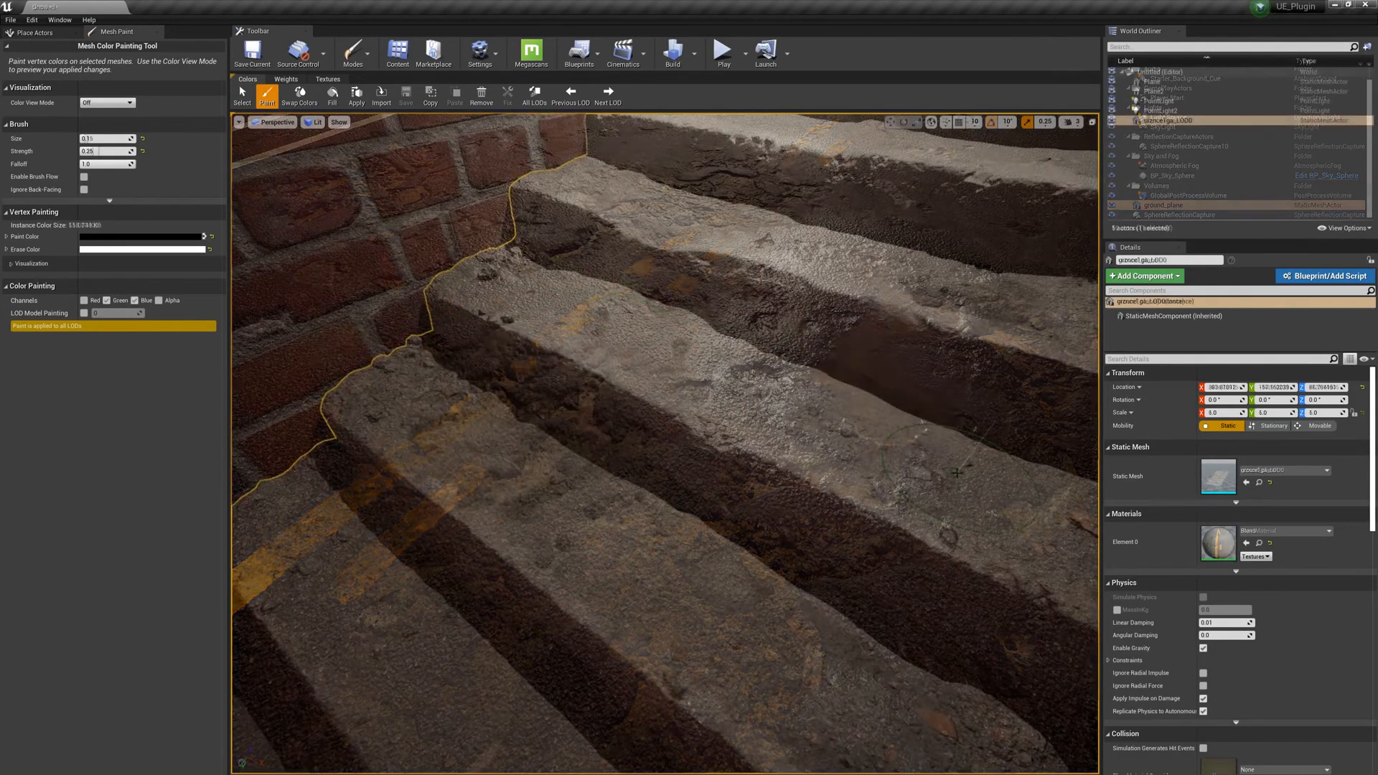
Paint a puddle on the tread of the concrete stairs using only the Blue channel.
drag(855, 438, 745, 394)
drag(844, 450, 886, 428)
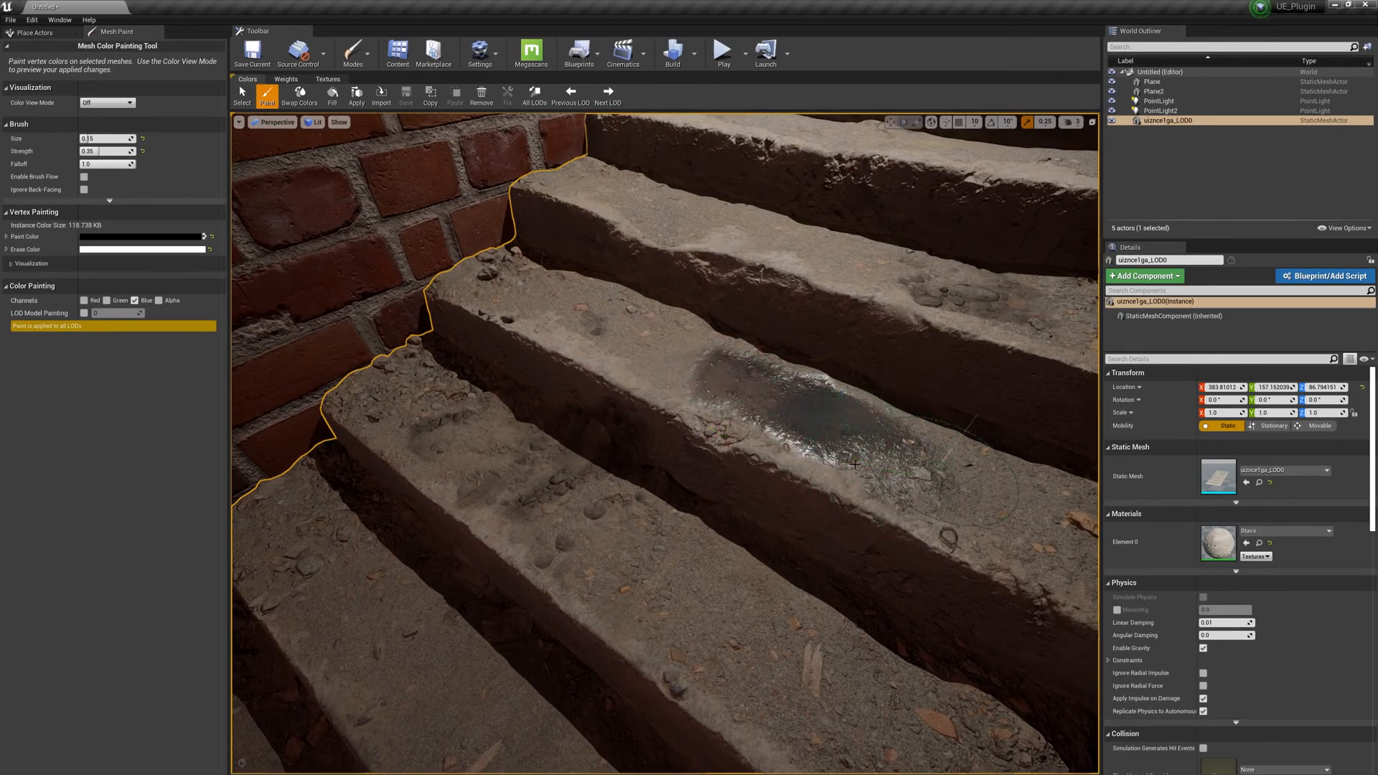